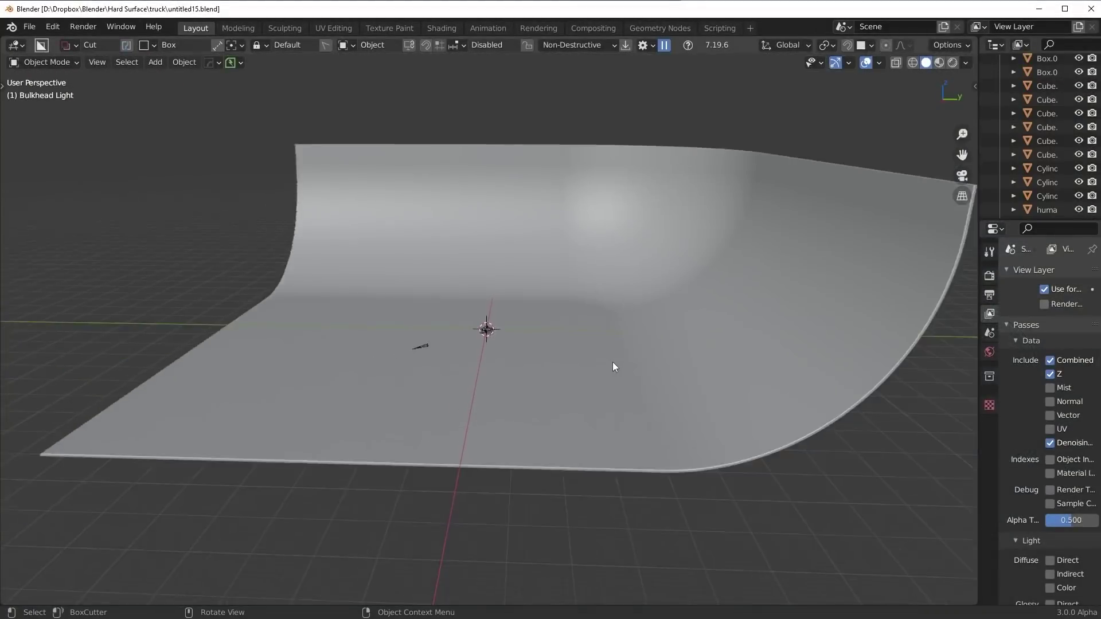
Step: Select the scene camera in front of the truck, open its lens settings and look through it
middle_click_drag(612, 362, 325, 274)
middle_click_drag(456, 287, 436, 322)
scroll(436, 323, "up", 10)
middle_click_drag(489, 383, 477, 383)
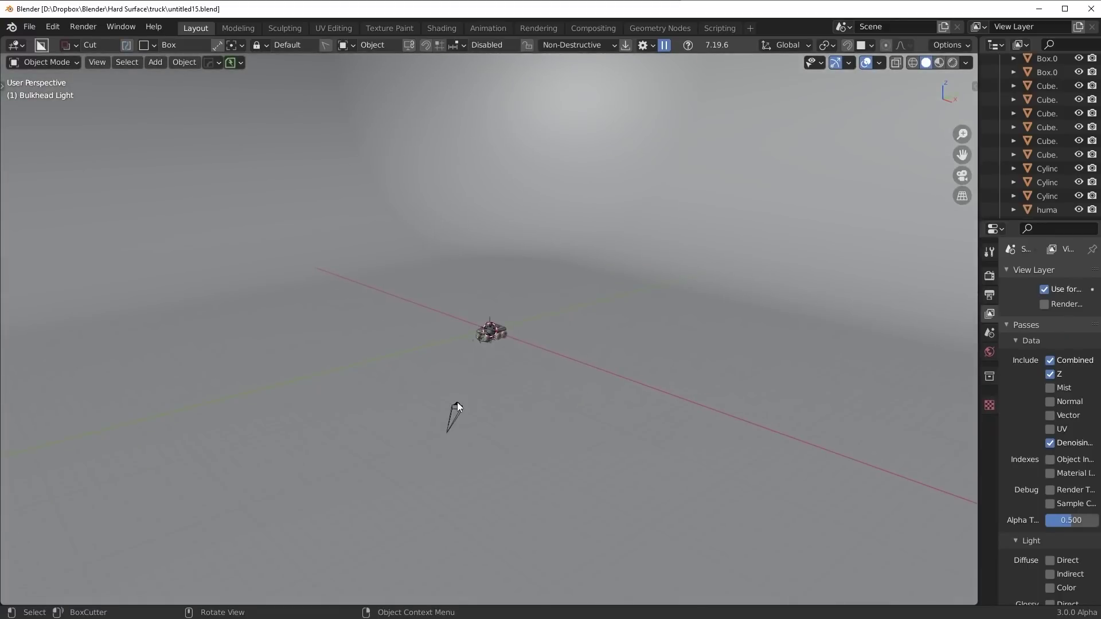
left_click(456, 403)
left_click(989, 457)
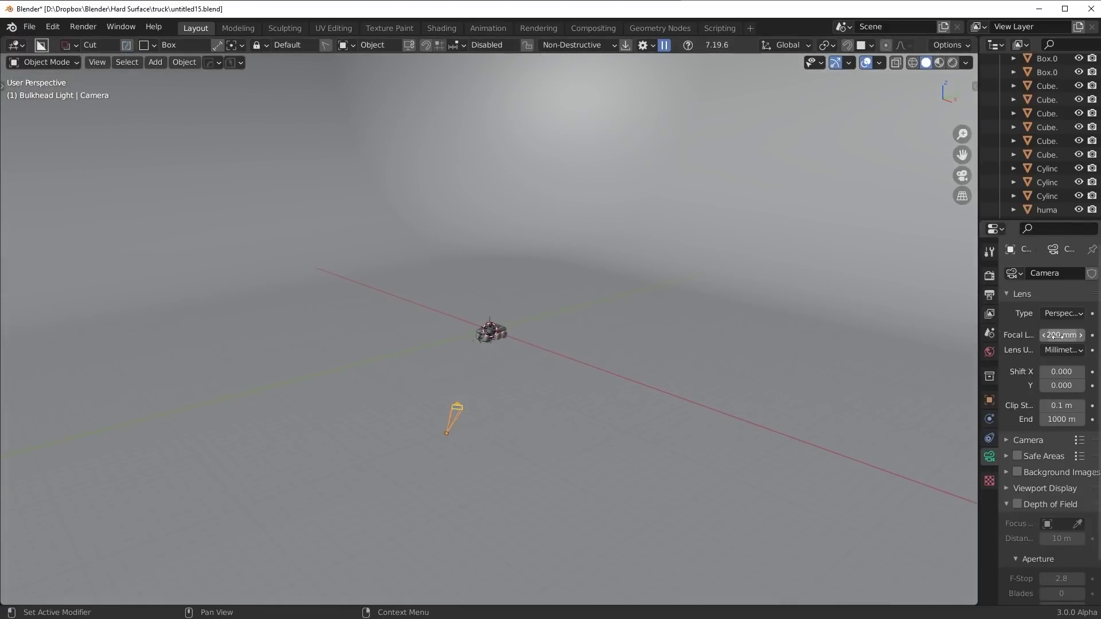
scroll(622, 390, "up", 4)
scroll(837, 346, "down", 3)
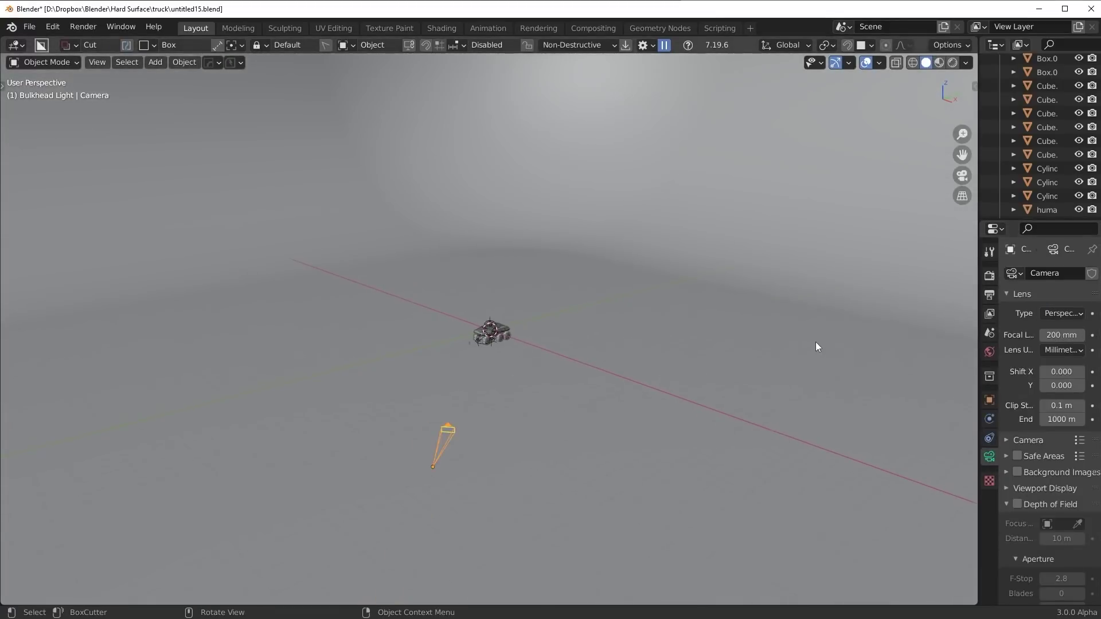
mouse_move(817, 345)
middle_mouse_down()
mouse_move(669, 401)
mouse_move(794, 325)
mouse_move(815, 342)
middle_mouse_up()
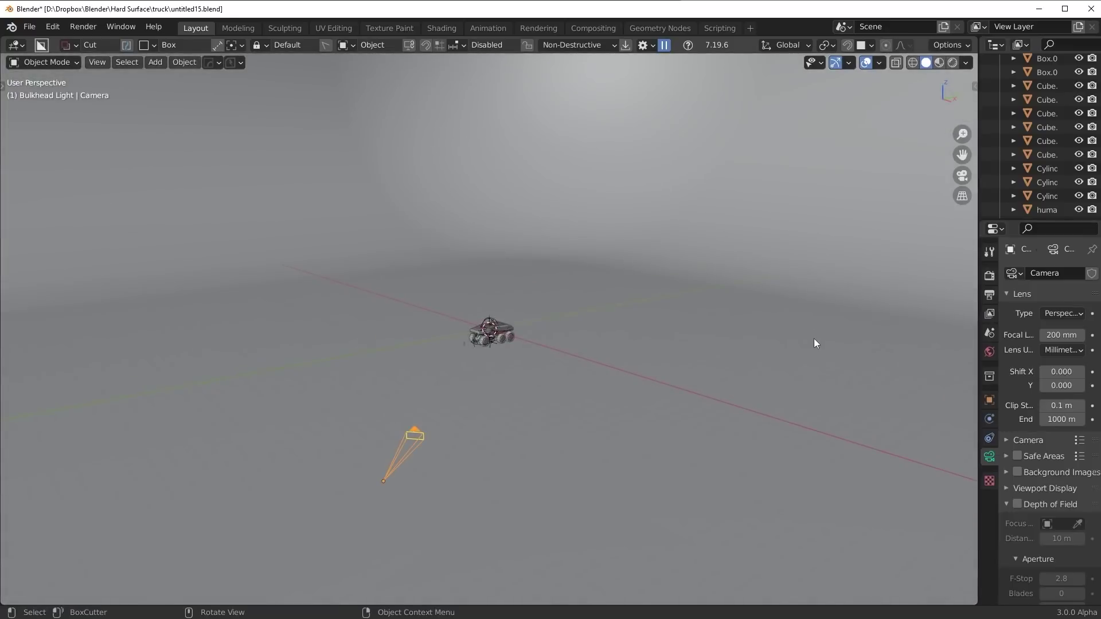
key("KP_0")
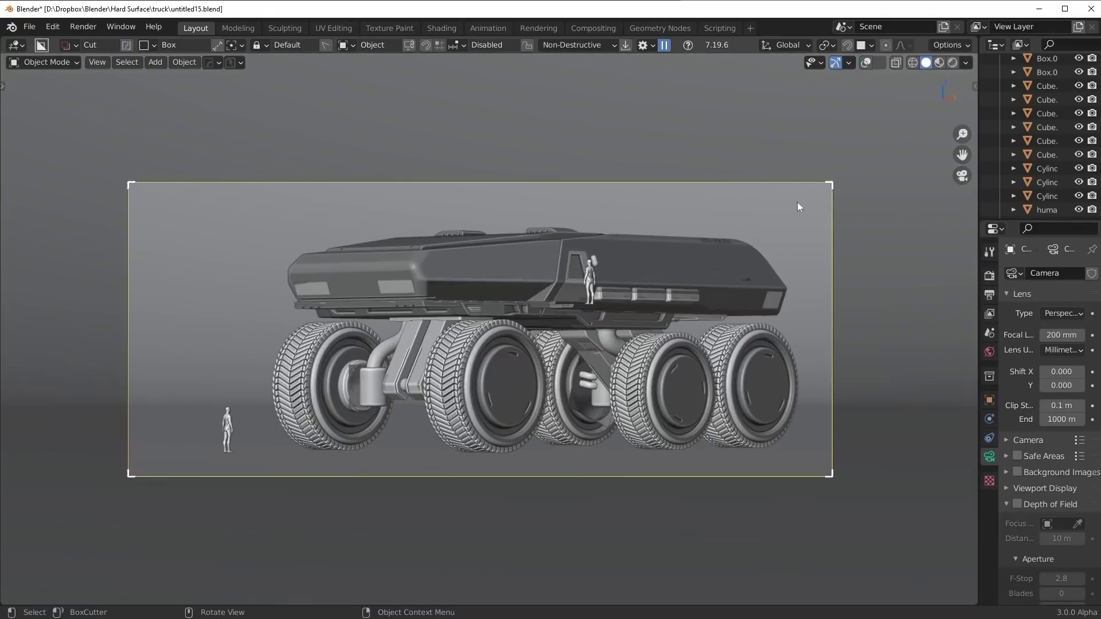
Step: Set the camera's focal length to 50 mm
left_click(1061, 334)
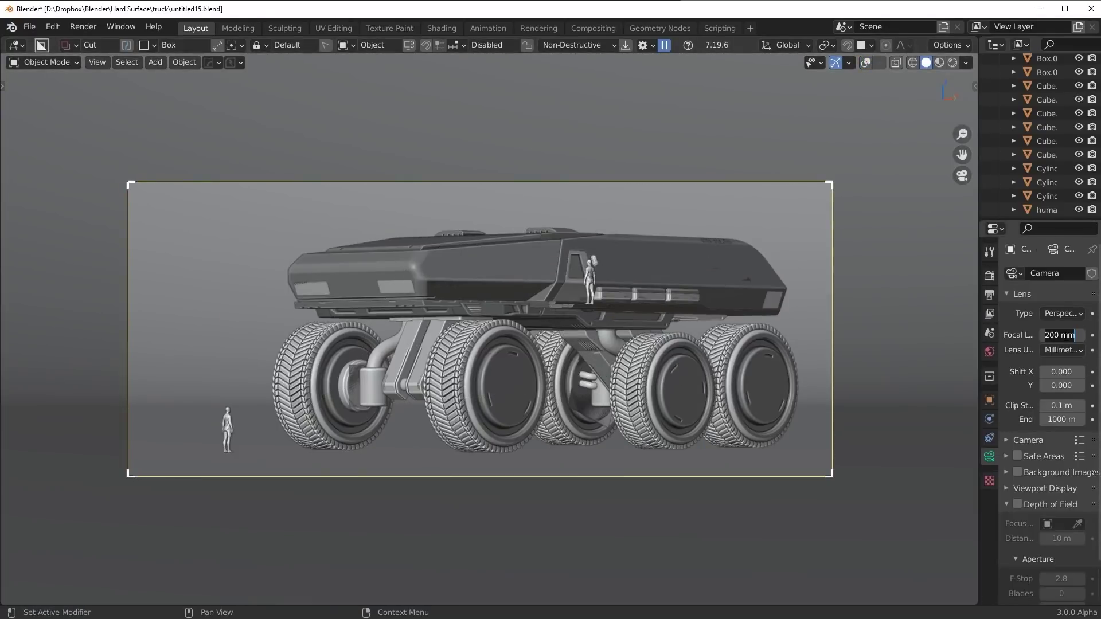
type("50")
key("Return")
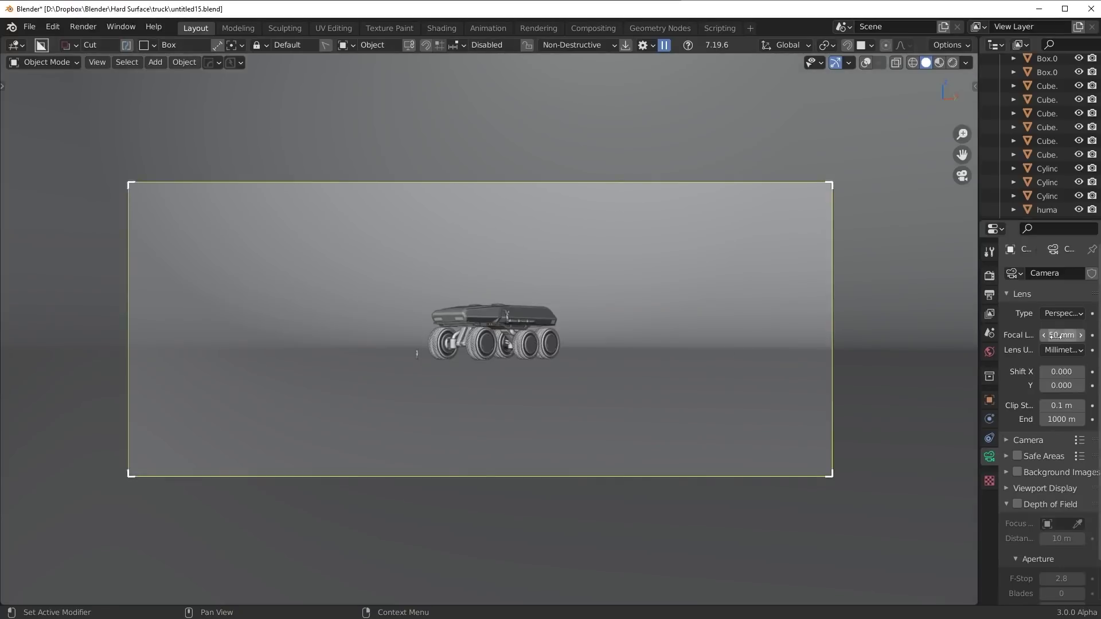
Step: Move the camera about 19.6 m toward the truck along its local Z axis and preview the shot in rendered shading
key("g")
key("z")
key("z")
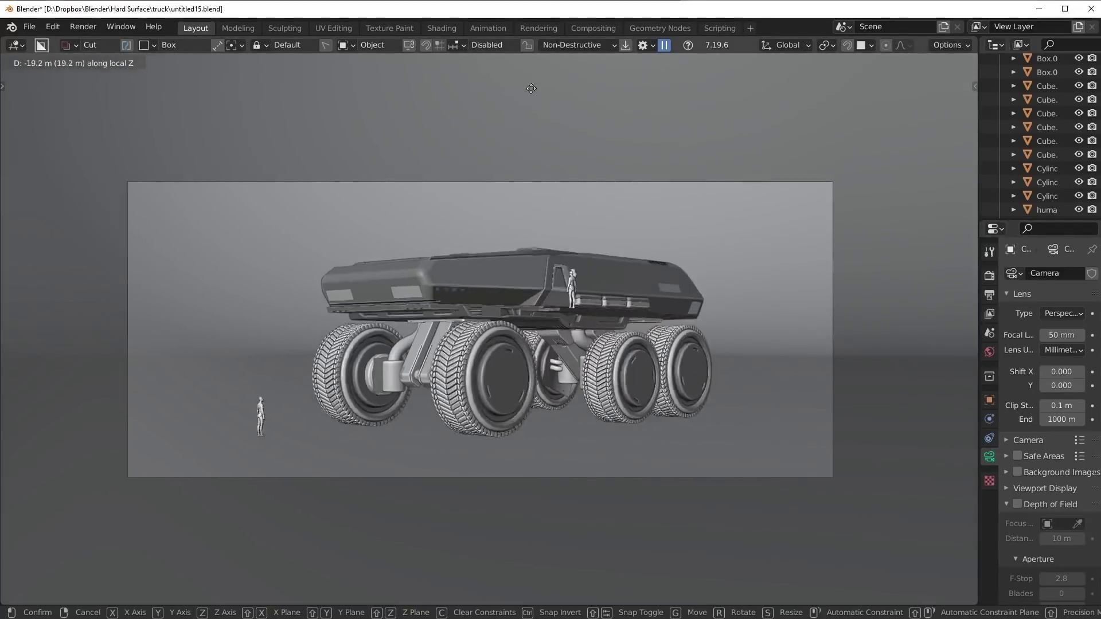
left_click(539, 99)
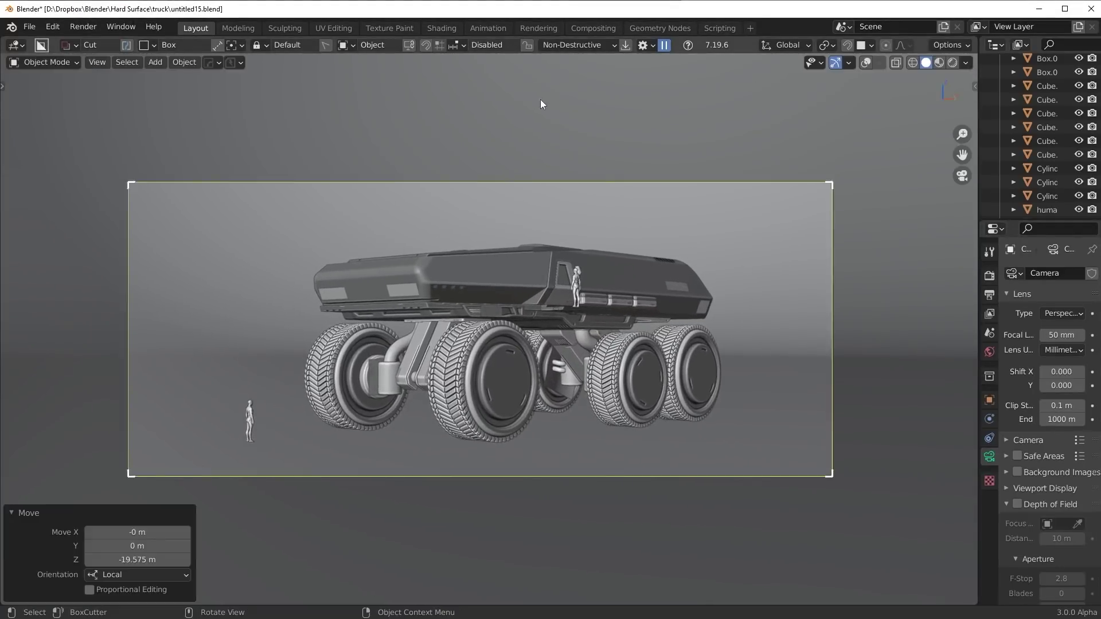
left_click(951, 62)
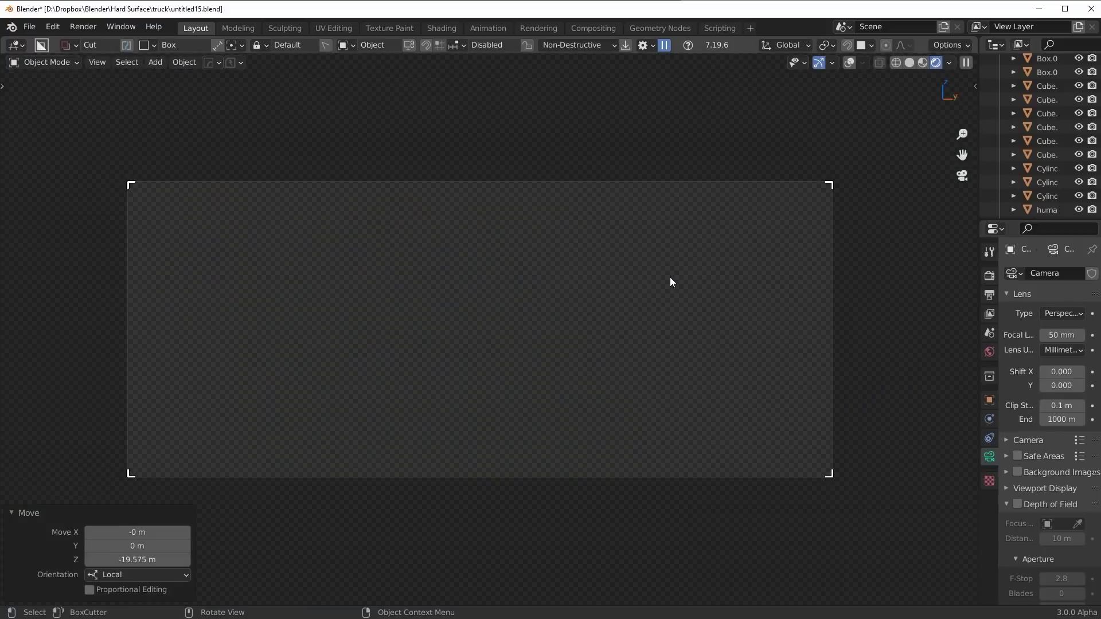
scroll(697, 275, "up", 1)
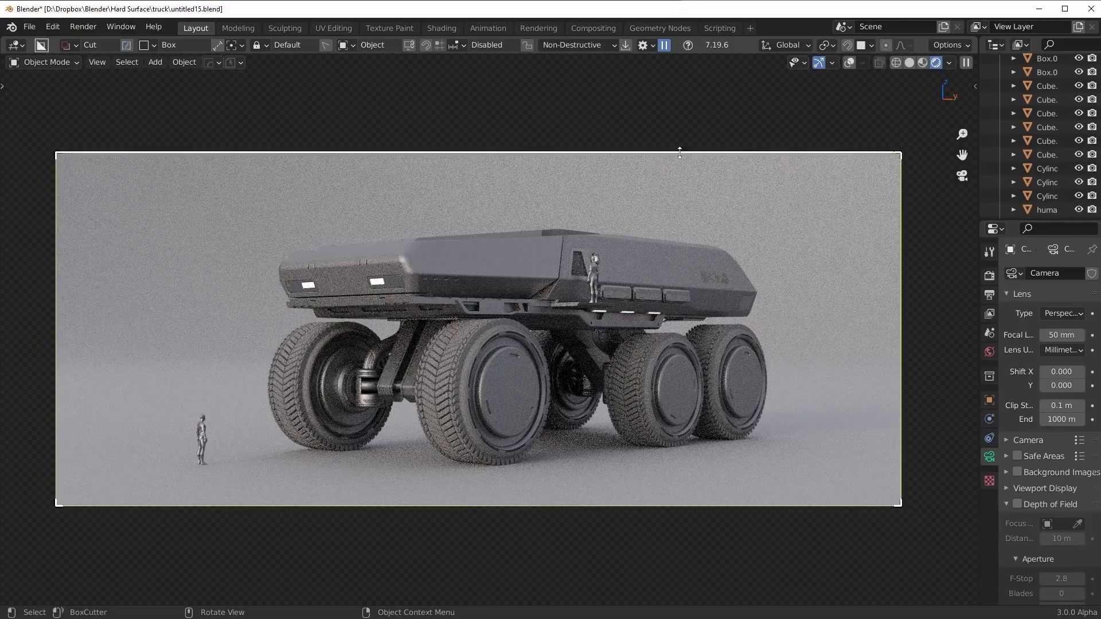
Step: Set the camera's focal length to 200 mm and move it back about 19.65 m along its local Z axis
left_click(1067, 335)
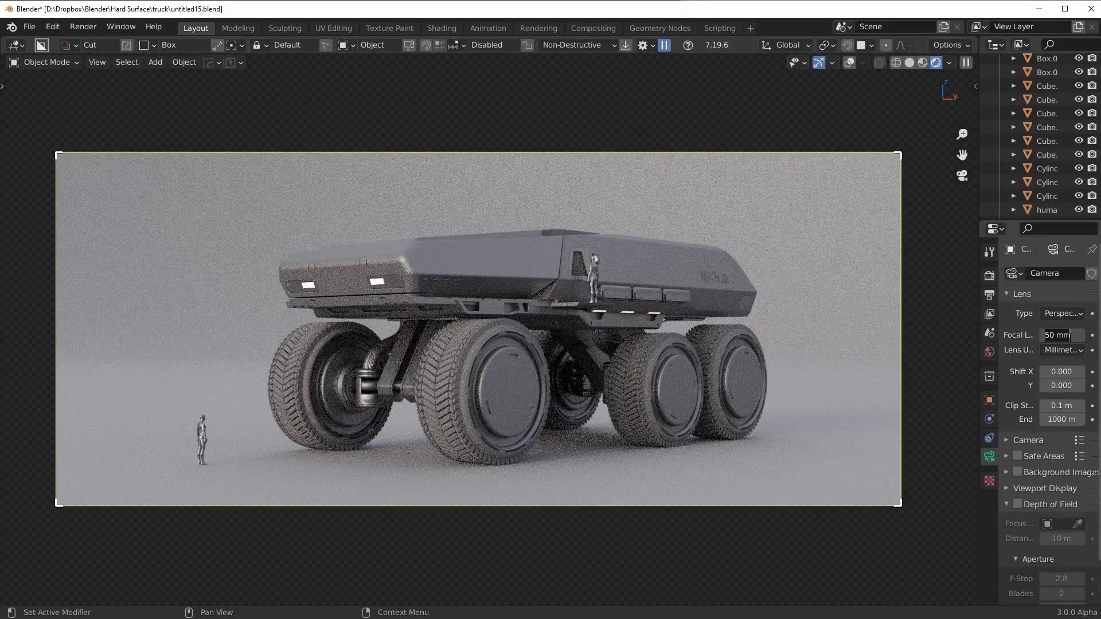
type("200")
key("Return")
key("g")
key("z")
key("z")
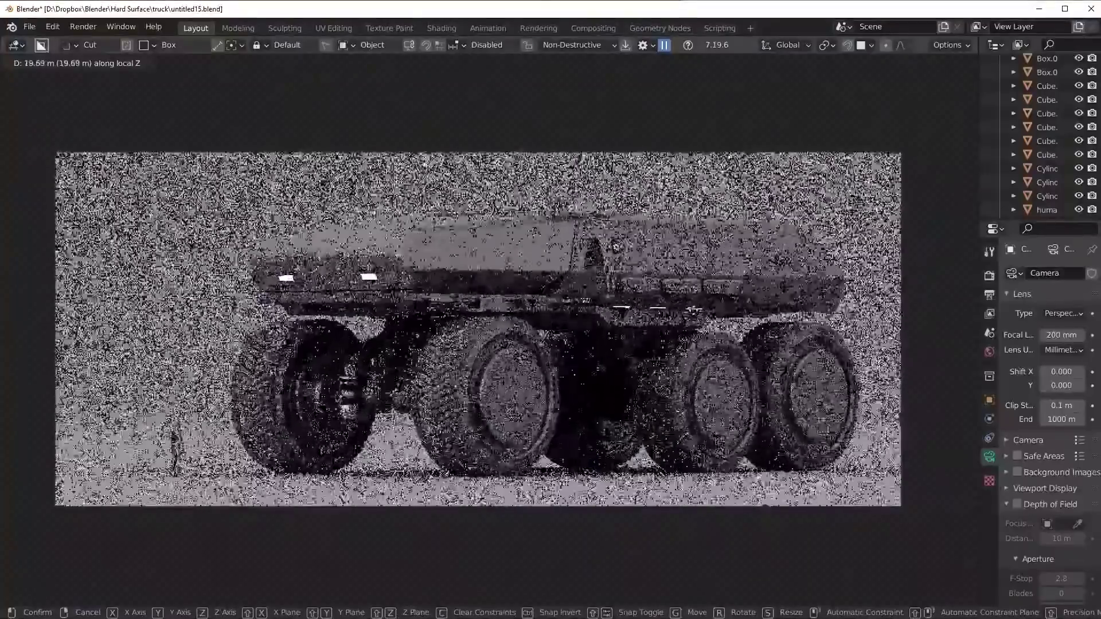
left_click(698, 300)
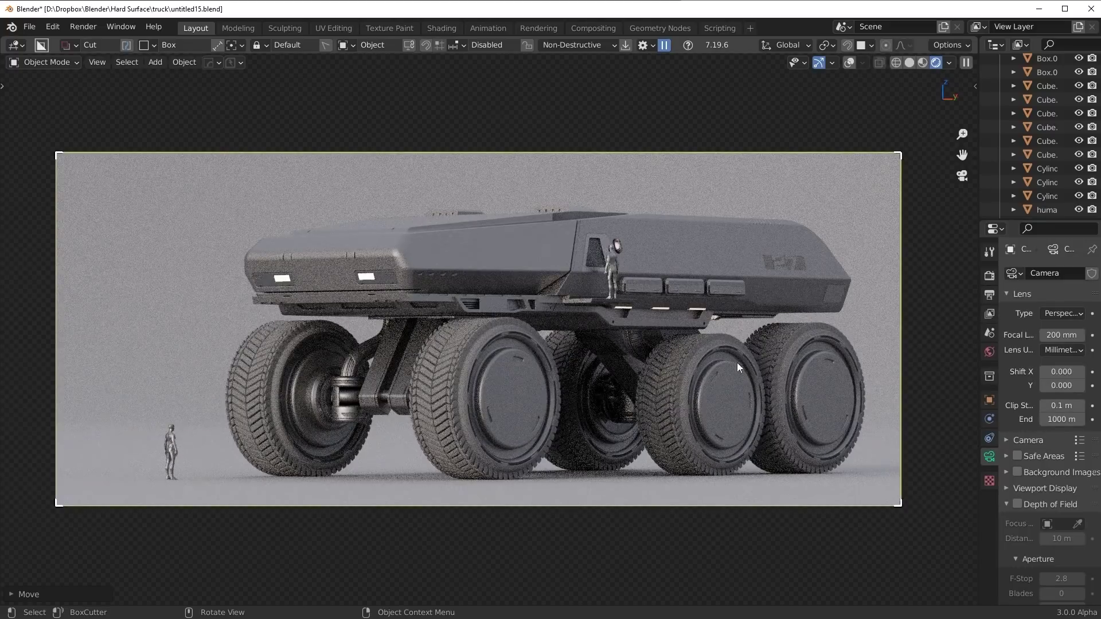
Step: Examine the rendered truck from another angle and return to the camera view
middle_click_drag(738, 363, 683, 350)
scroll(729, 344, "up", 4)
scroll(700, 335, "up", 4)
middle_click_drag(683, 350, 731, 272, "shift")
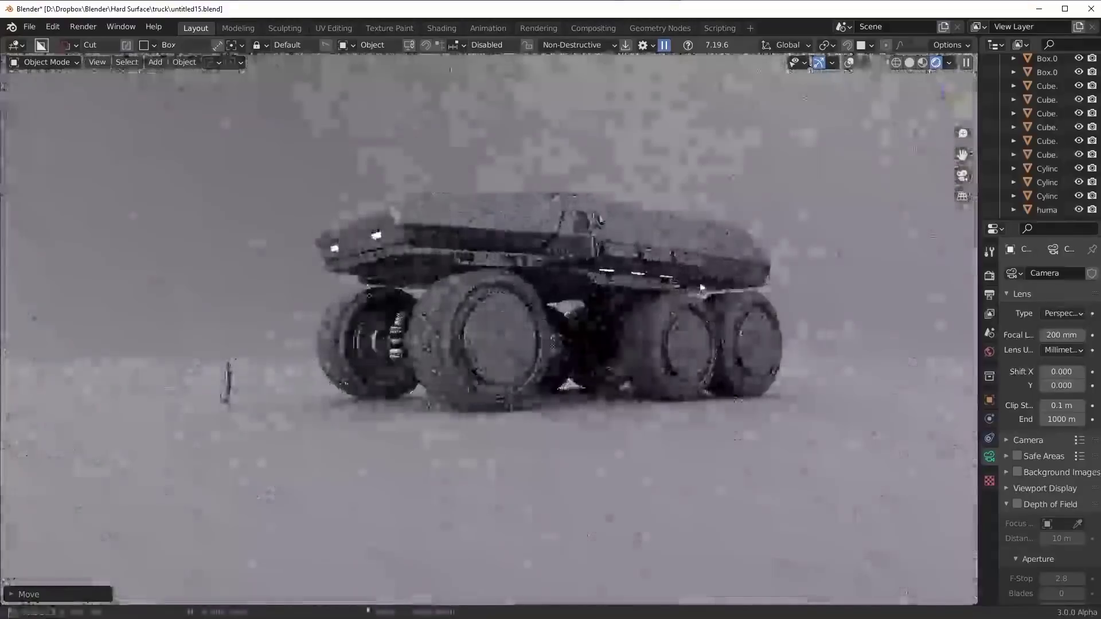
key("ctrl+alt+KP_0")
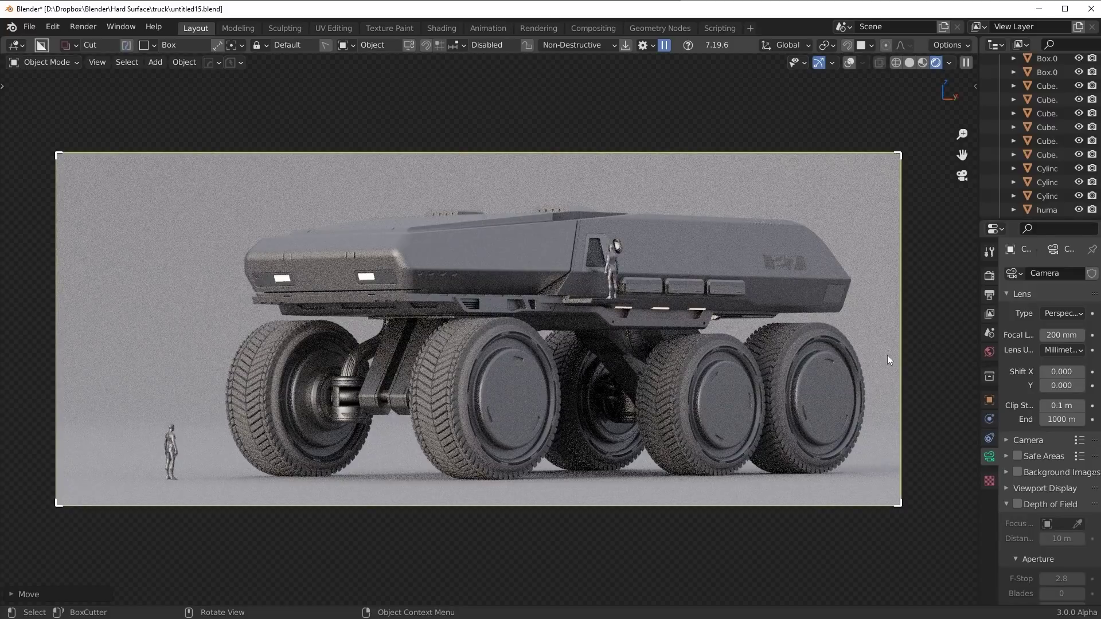
Step: Switch to solid shading, remove the large curved backdrop from the scene and turn the viewport overlays on
middle_click_drag(705, 202, 692, 226)
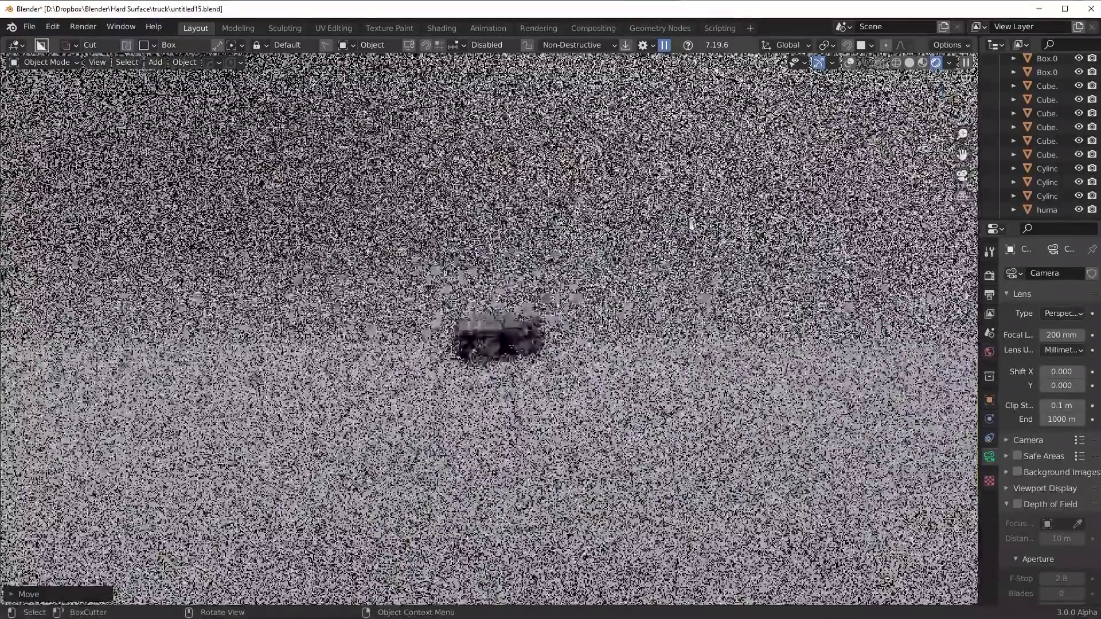
left_click(909, 62)
scroll(814, 189, "down", 6)
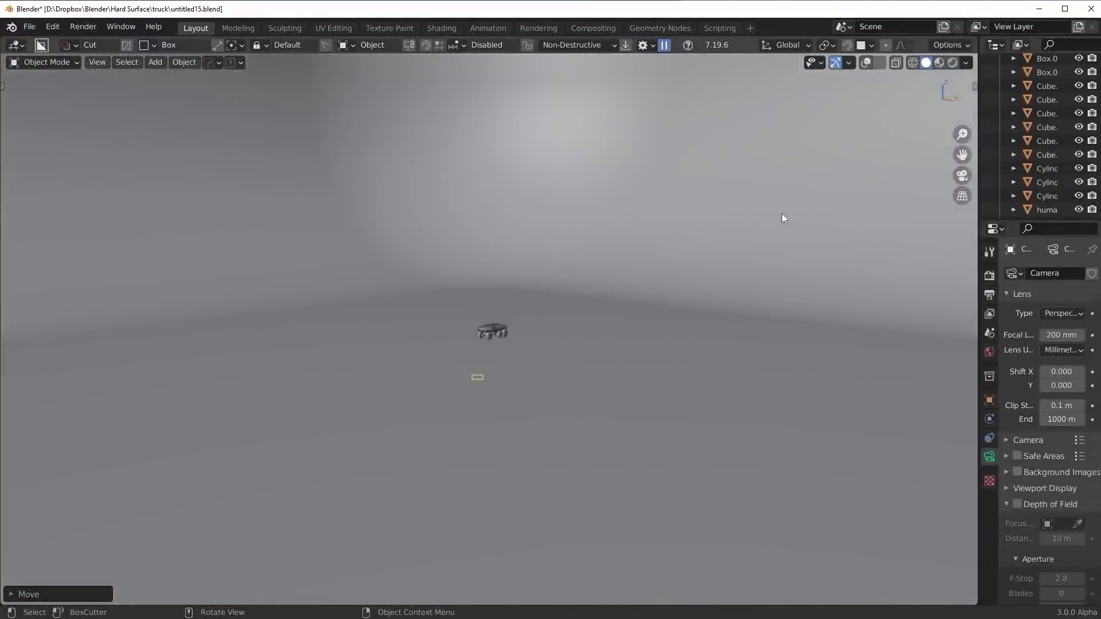
left_click(632, 242)
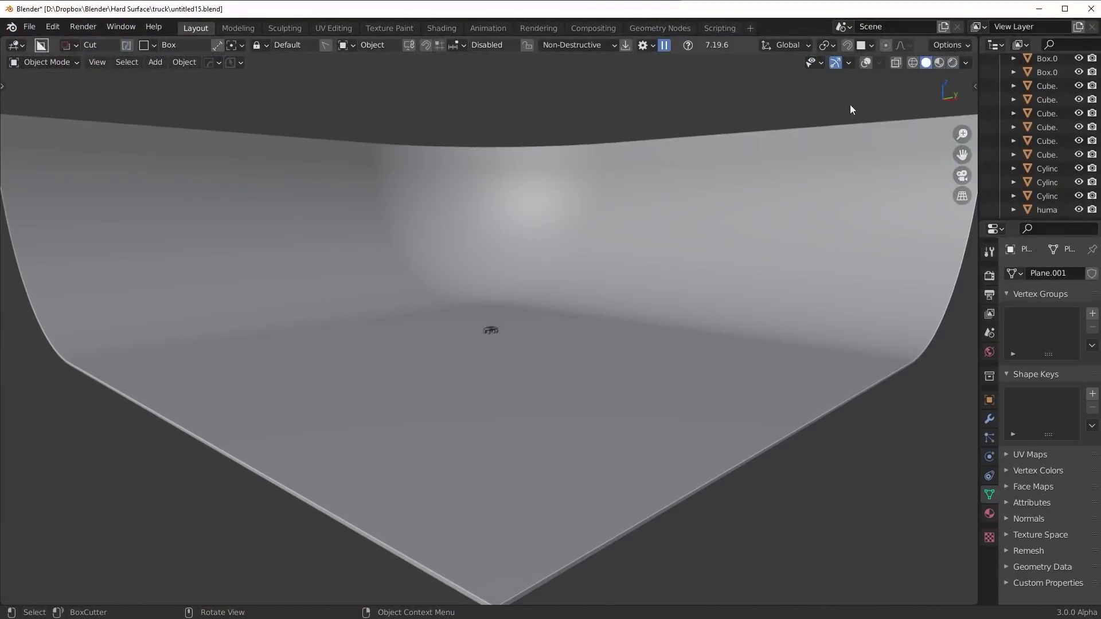
left_click(867, 63)
middle_click_drag(814, 355, 789, 382)
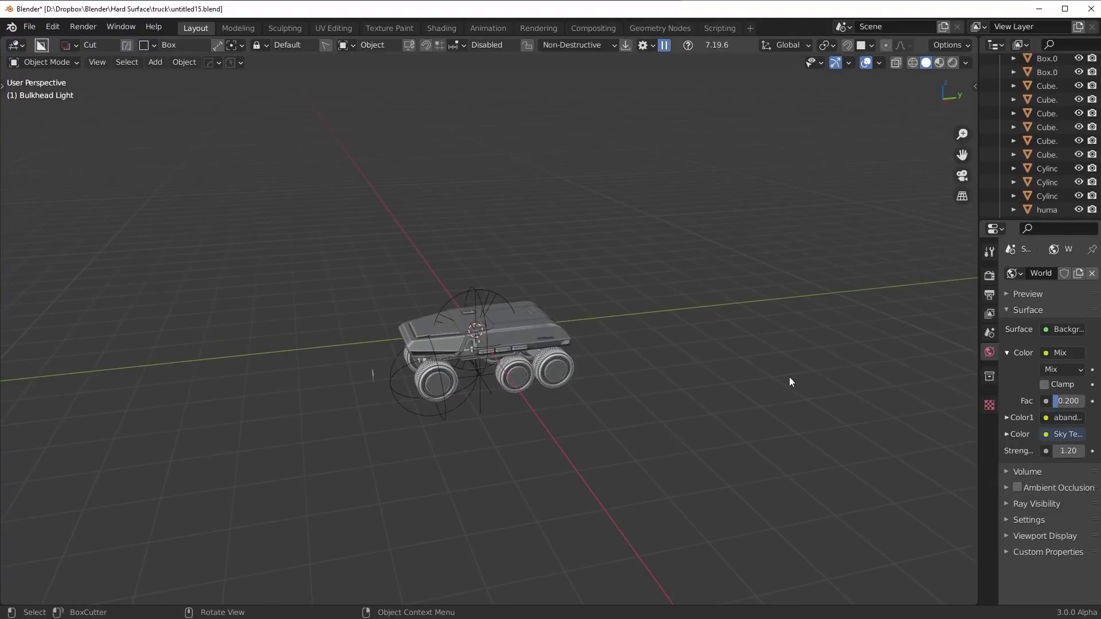
Step: Add a mesh plane to the scene to serve as the truck's ground
key("shift+a")
key("shift+a")
left_click(734, 301)
key("KP_3")
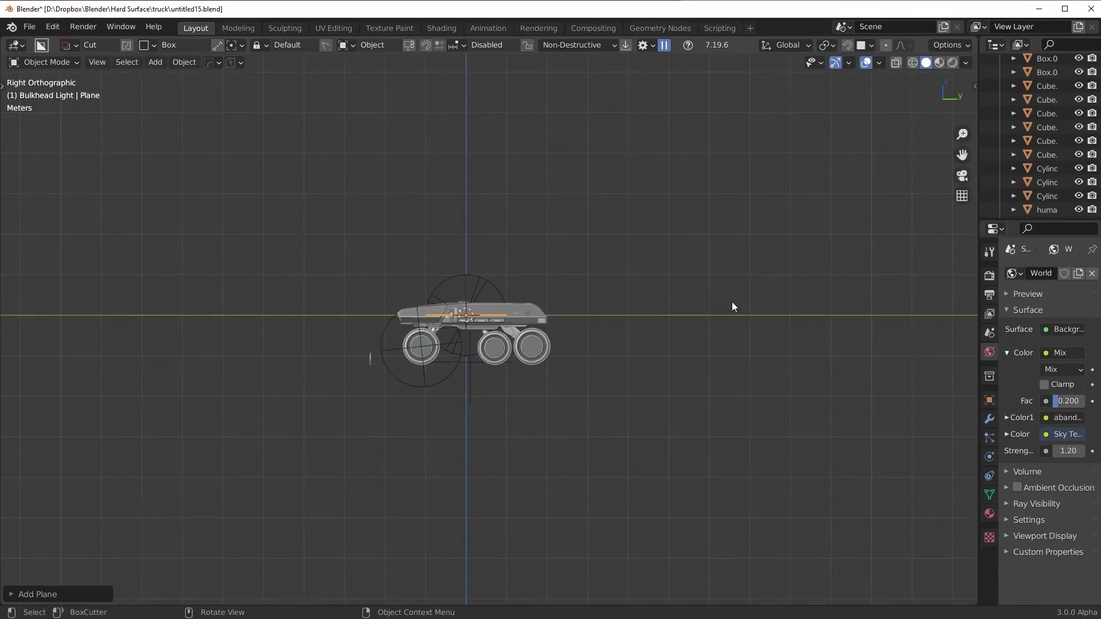
Step: Lower the plane about 1.24 m to the bottom of the wheels and scale it up beyond the truck's wheelbase
scroll(732, 302, "up", 6)
key("g")
key("z")
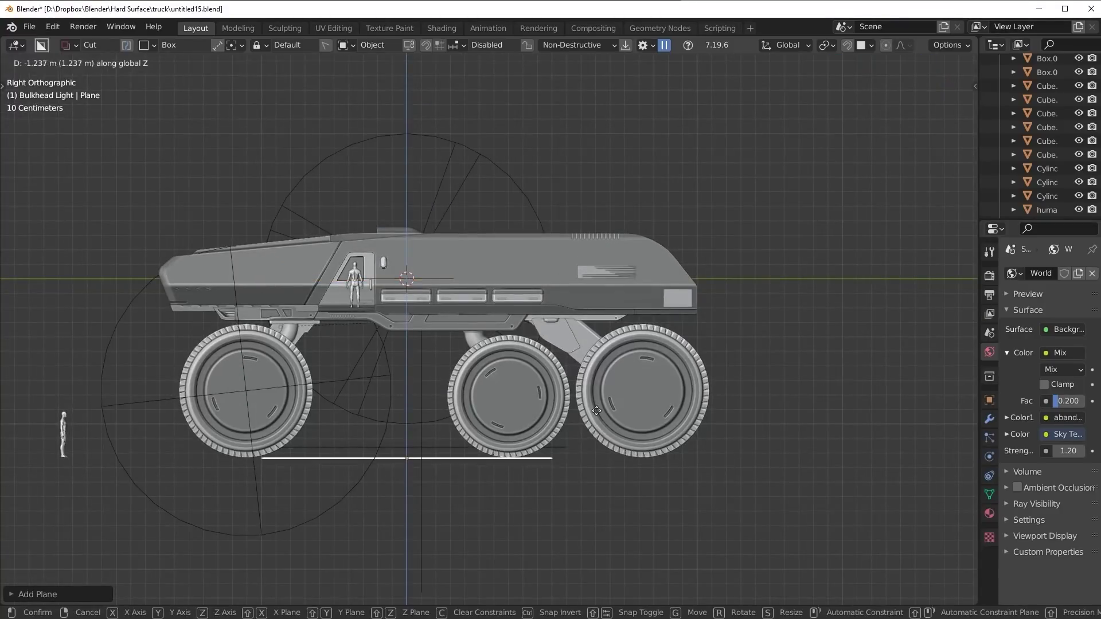
left_click(587, 420)
key("s")
left_click(786, 425)
Step: Raise the plane along Z closer to the bottom of the tyre tread
middle_click_drag(319, 401, 566, 322, "shift")
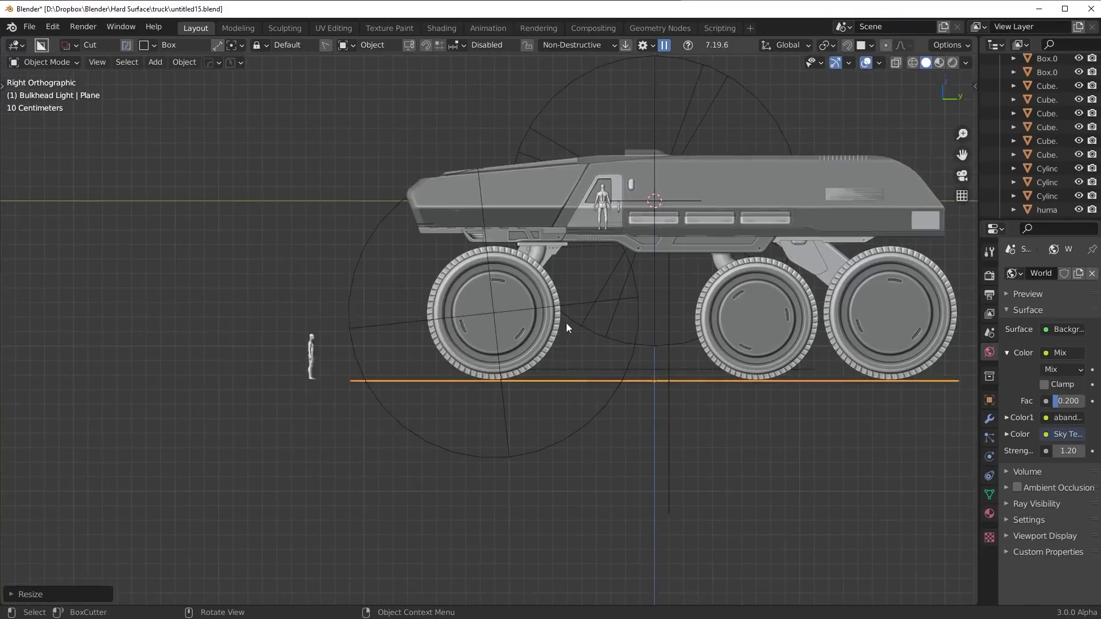
scroll(490, 330, "up", 8)
middle_click_drag(462, 564, 535, 354, "shift")
scroll(530, 336, "up", 7)
middle_click_drag(808, 309, 582, 329, "shift")
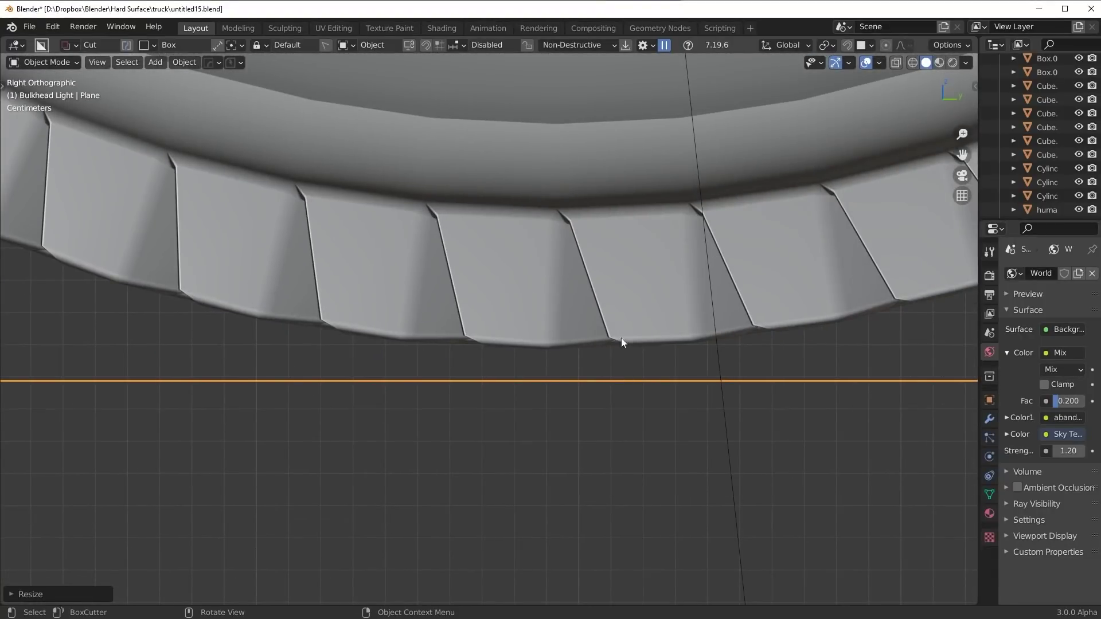
key("g")
key("z")
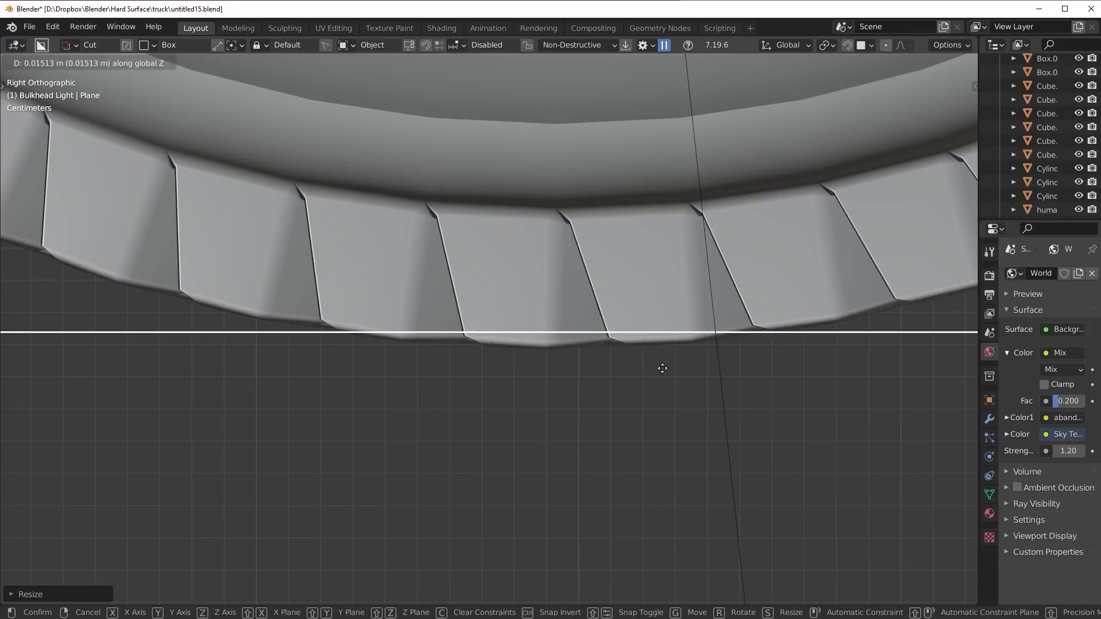
left_click(671, 384)
Step: Fine-tune the plane's height along Z so it sits just beneath the lowest point of the tyre tread
scroll(648, 361, "up", 1)
scroll(648, 355, "up", 6)
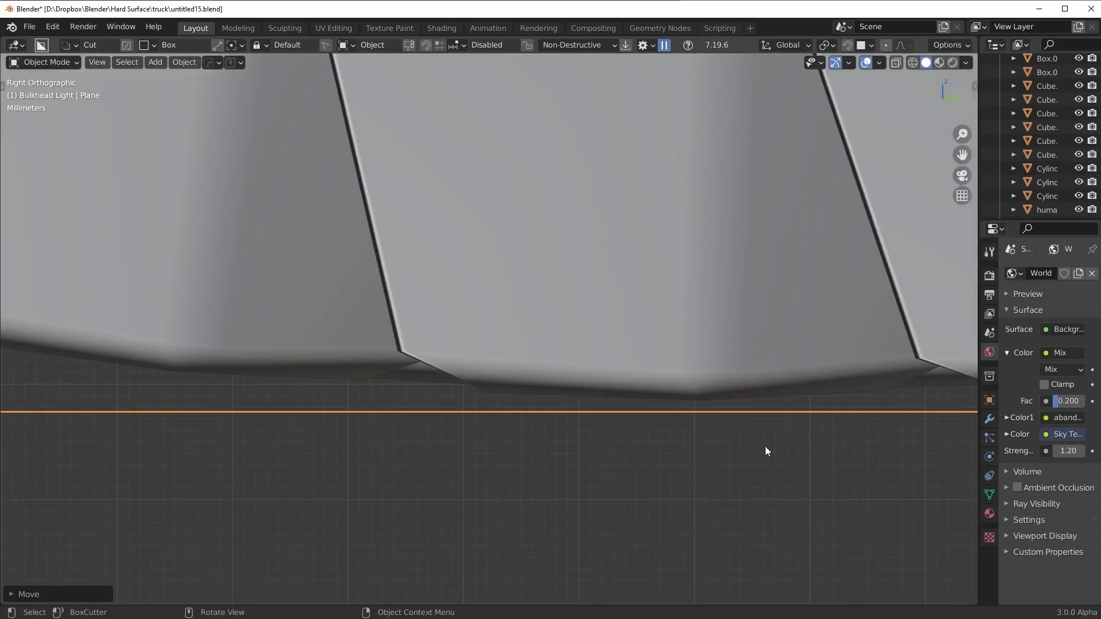
key("g")
key("z")
left_click(753, 395, "shift")
key("g")
key("z")
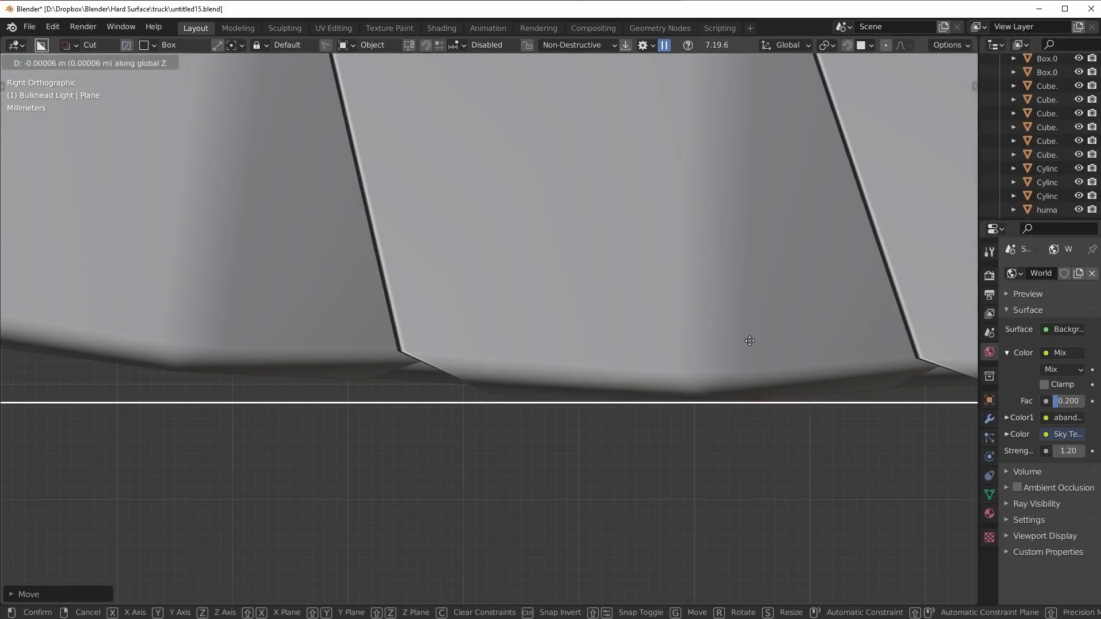
left_click(724, 359)
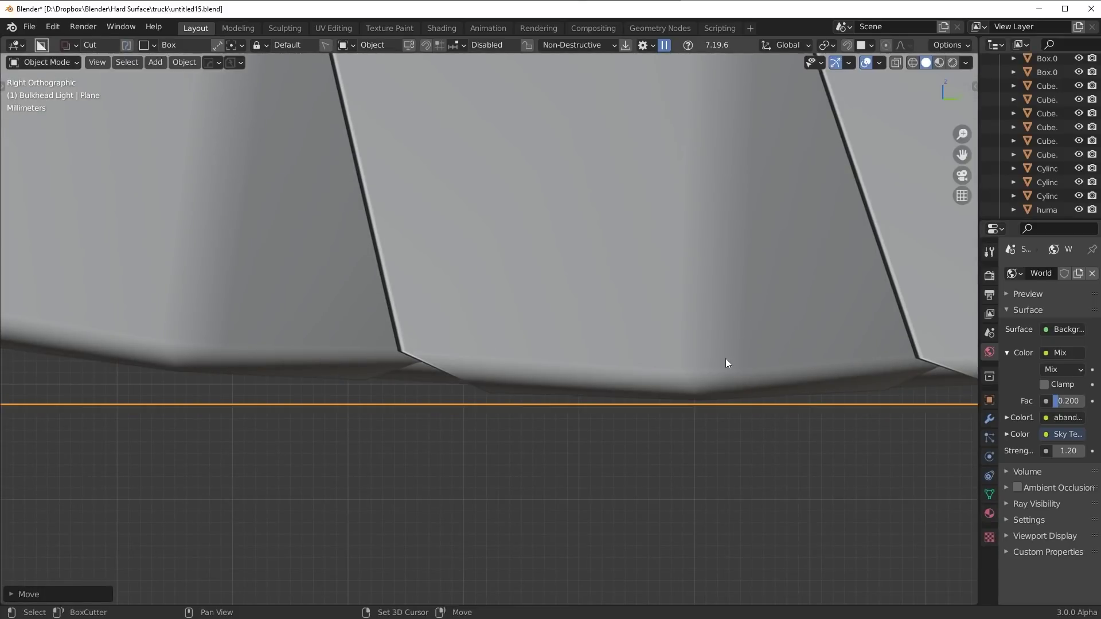
Step: Scale the ground plane up in two passes so it extends well beyond the truck, and check it through the camera
scroll(717, 367, "down", 5)
middle_click_drag(707, 373, 740, 383)
scroll(722, 379, "down", 10)
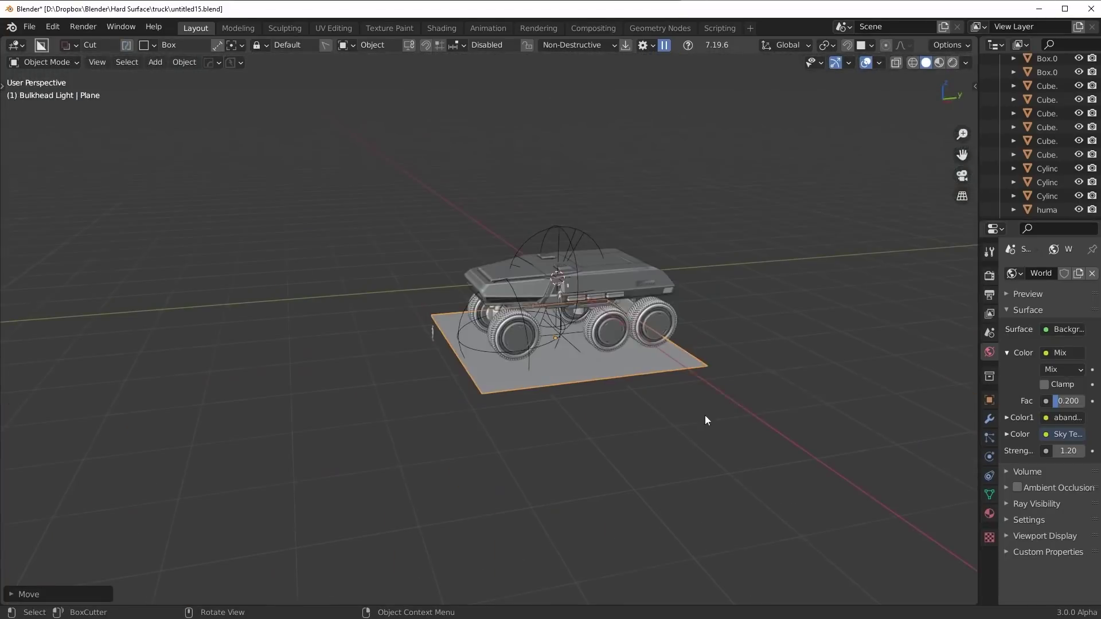
key("s")
left_click(858, 404)
key("s")
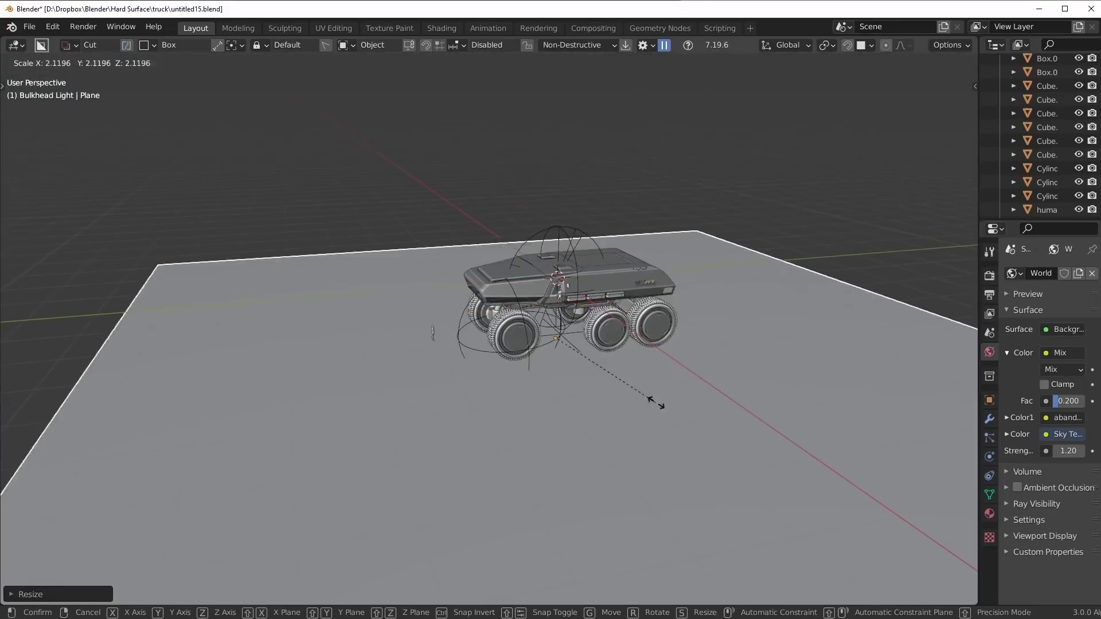
left_click(717, 394)
middle_click_drag(493, 345, 562, 345)
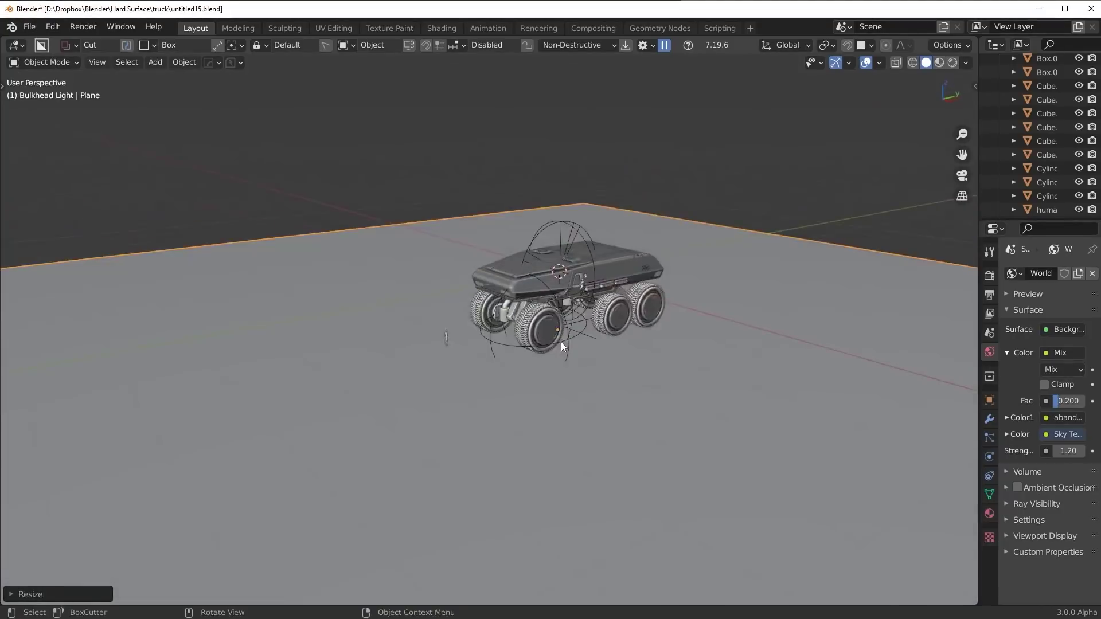
key("KP_0")
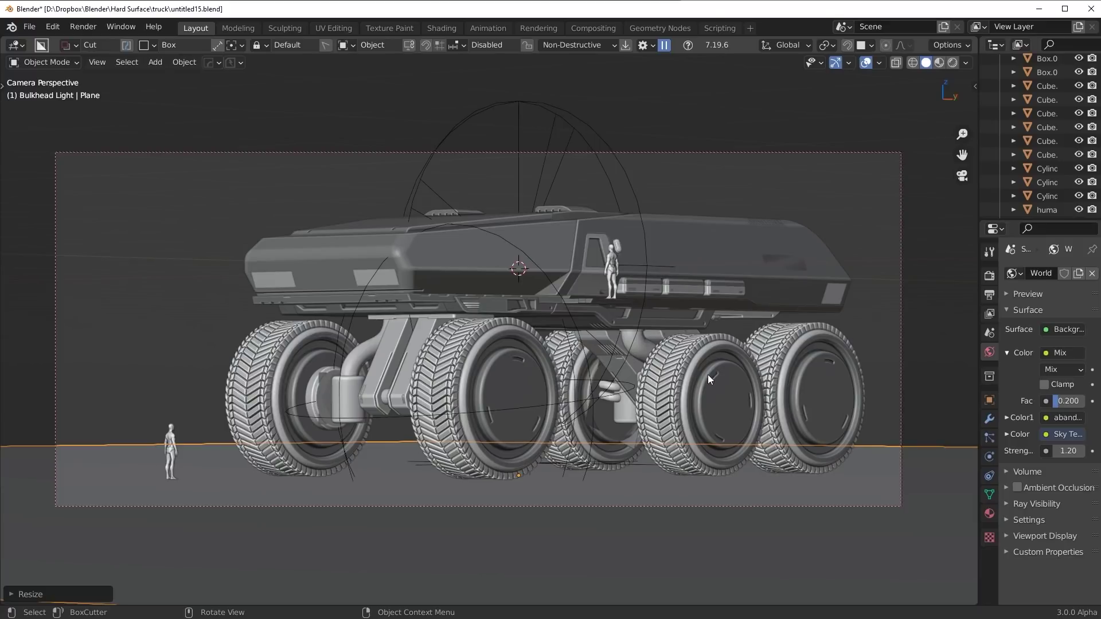
Step: Shift the ground plane horizontally away from the camera behind the truck, keeping its height locked
middle_click_drag(694, 374, 627, 342)
scroll(626, 343, "down", 5)
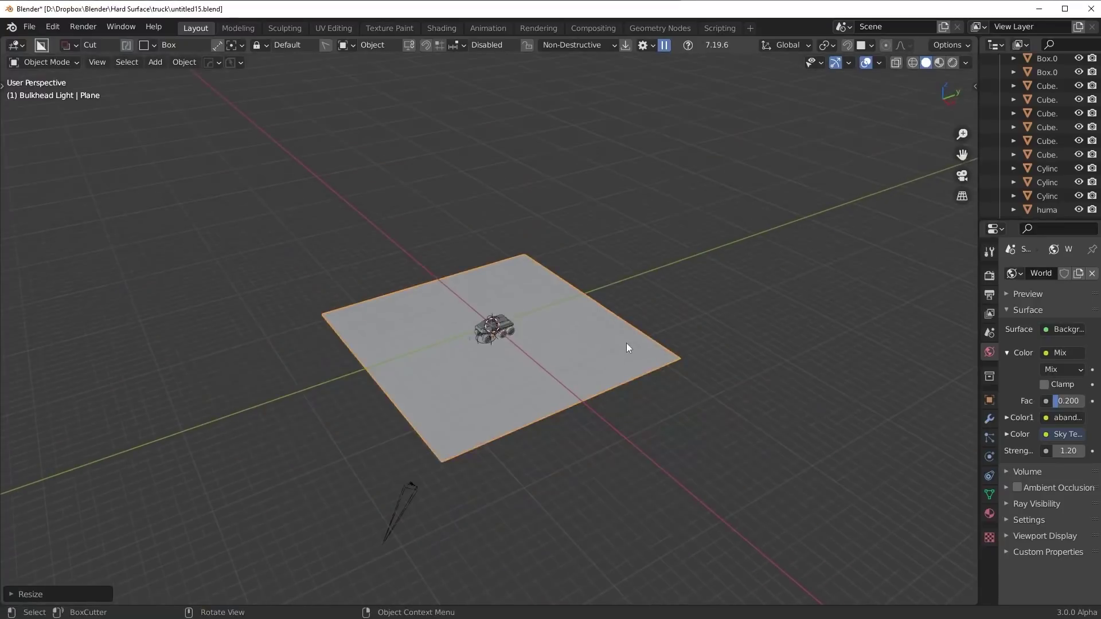
scroll(611, 350, "up", 1)
left_click(611, 355)
key("g")
key("shift+z")
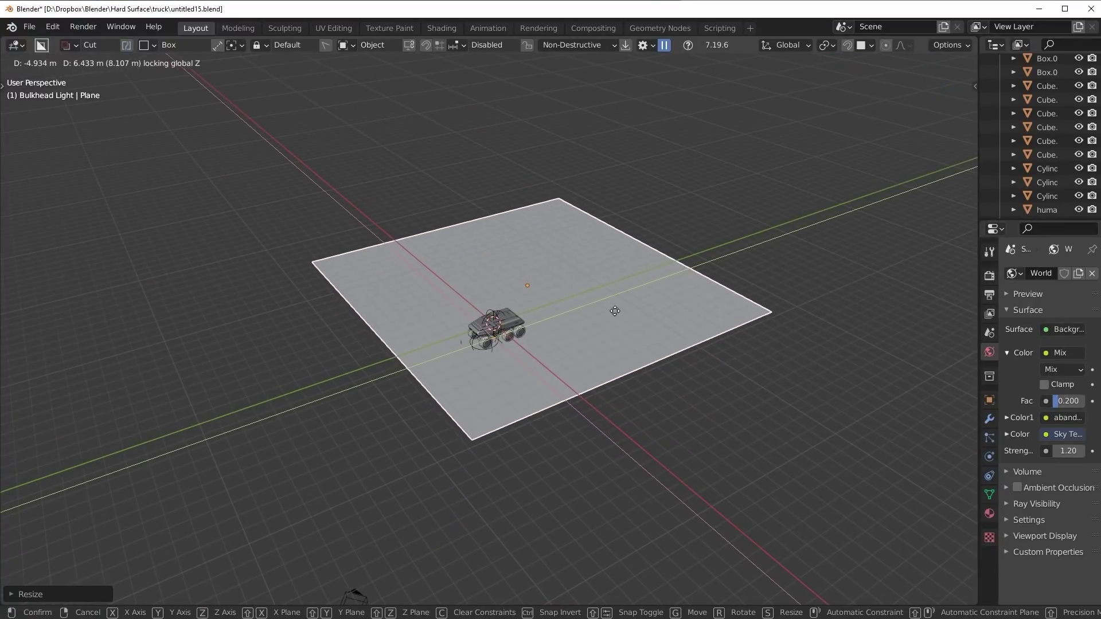
left_click(549, 343)
scroll(556, 322, "up", 4)
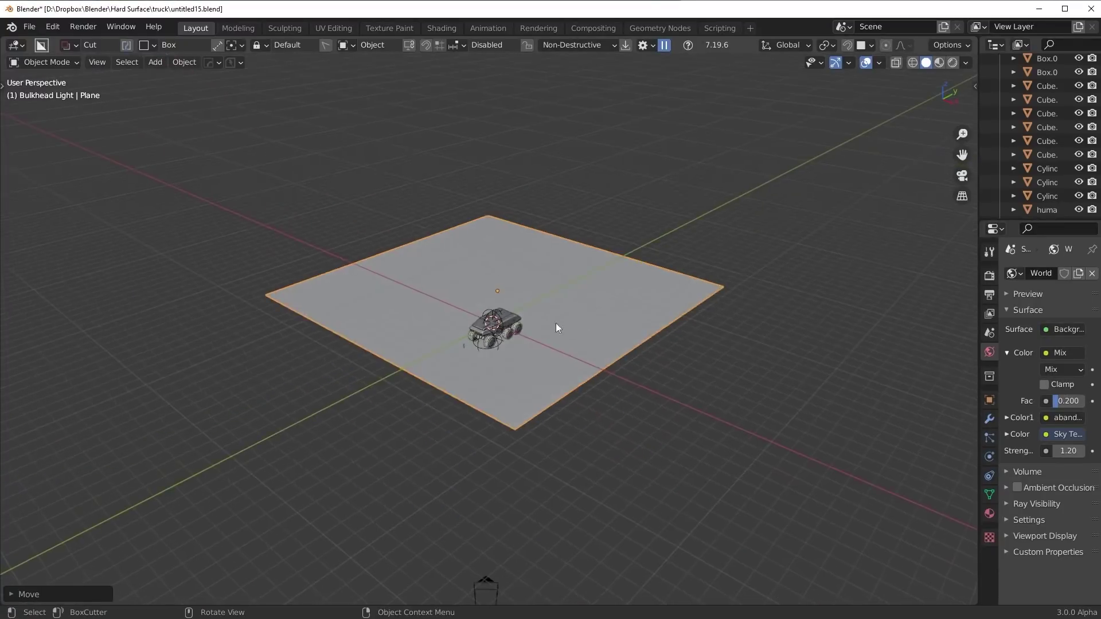
Step: Round the ground plane's far corner behind the truck with a vertex bevel about 1.42 m wide and 58 segments
middle_click_drag(569, 317, 794, 304)
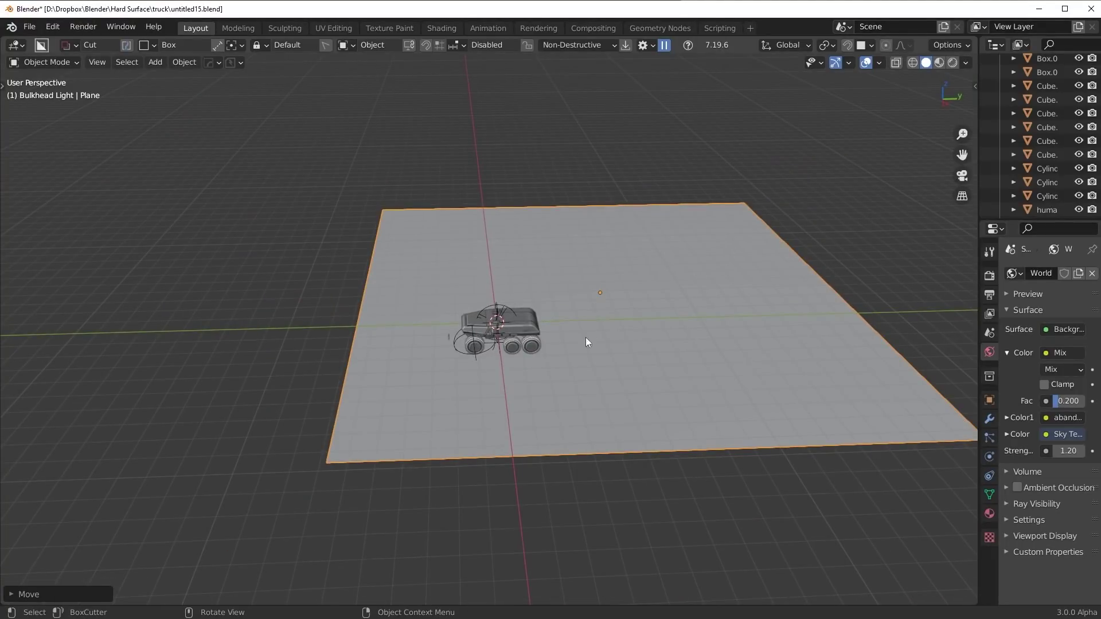
middle_click_drag(586, 342, 509, 286)
key("Tab")
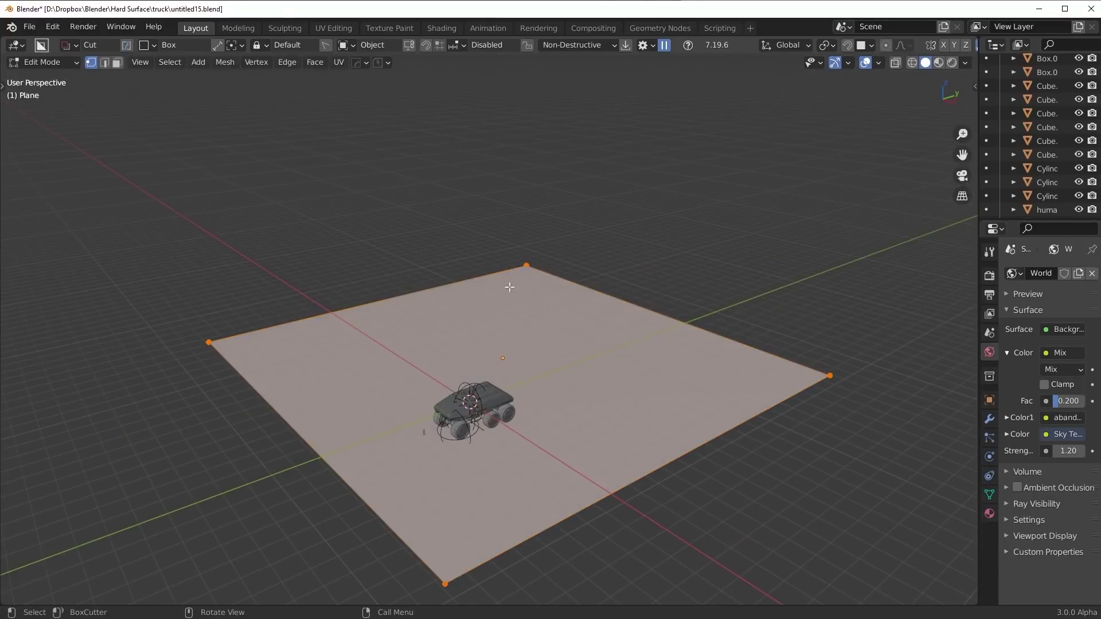
left_click(527, 264)
key("ctrl")
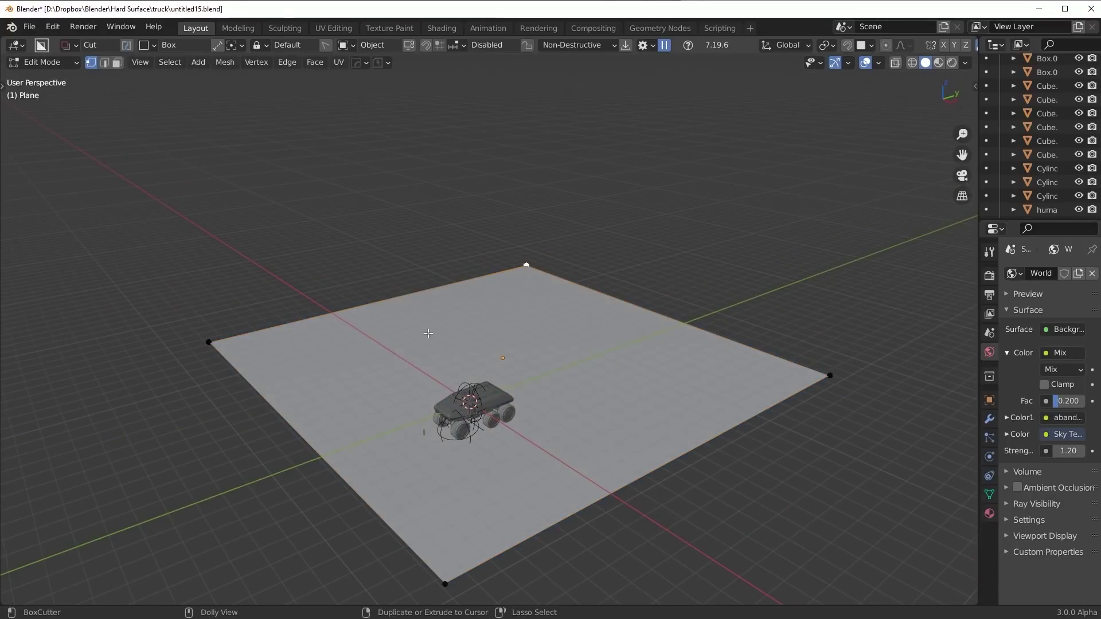
key("ctrl+shift+b")
scroll(717, 528, "up", 16)
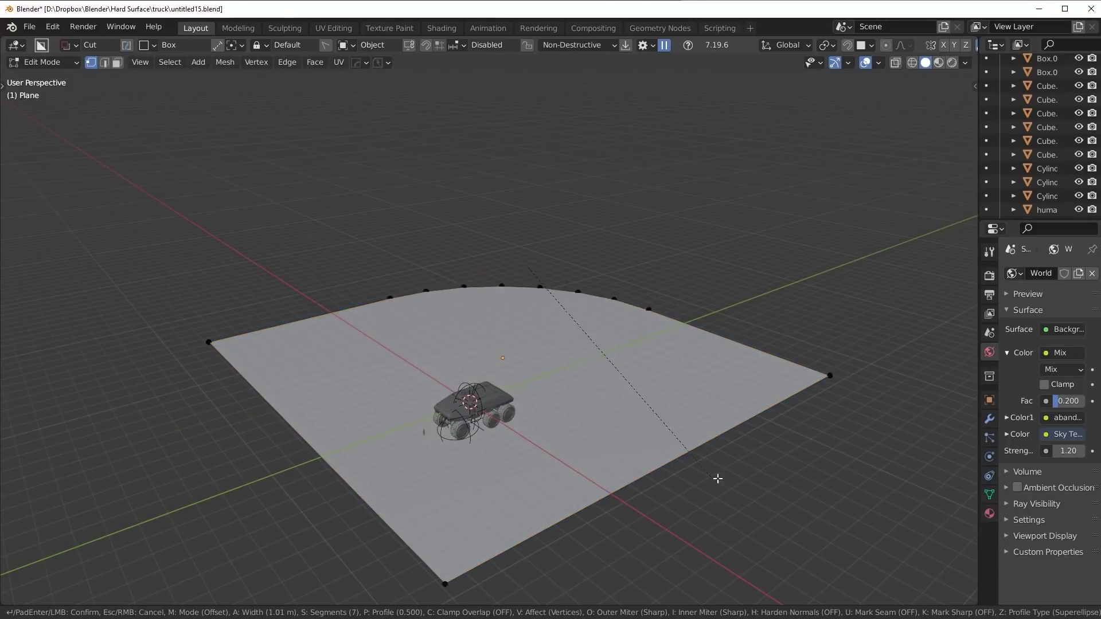
scroll(779, 478, "up", 20)
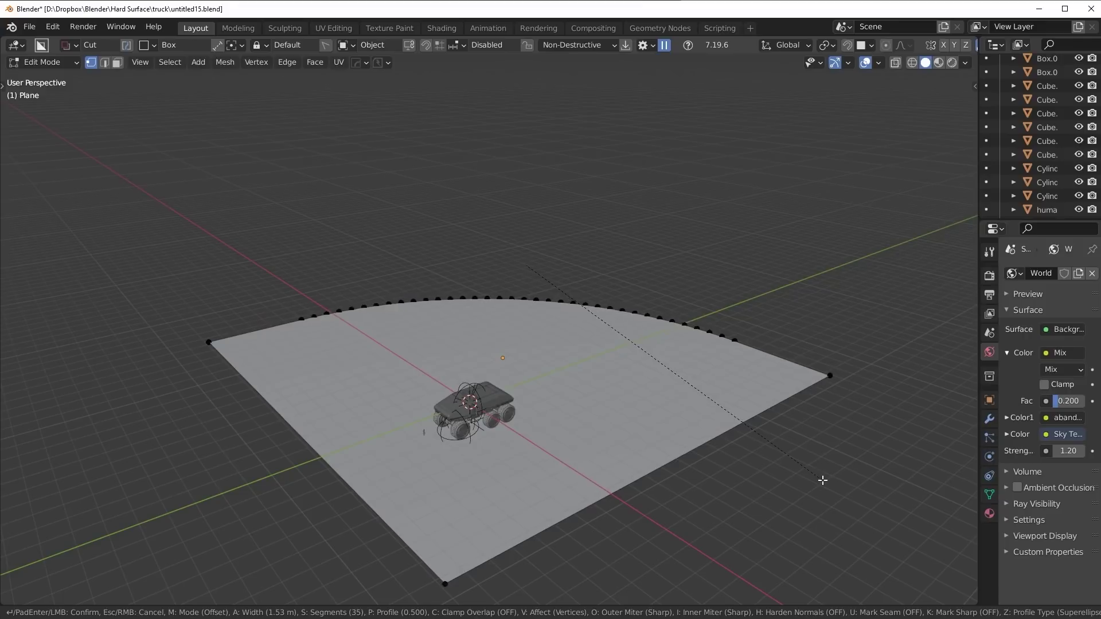
scroll(805, 472, "up", 19)
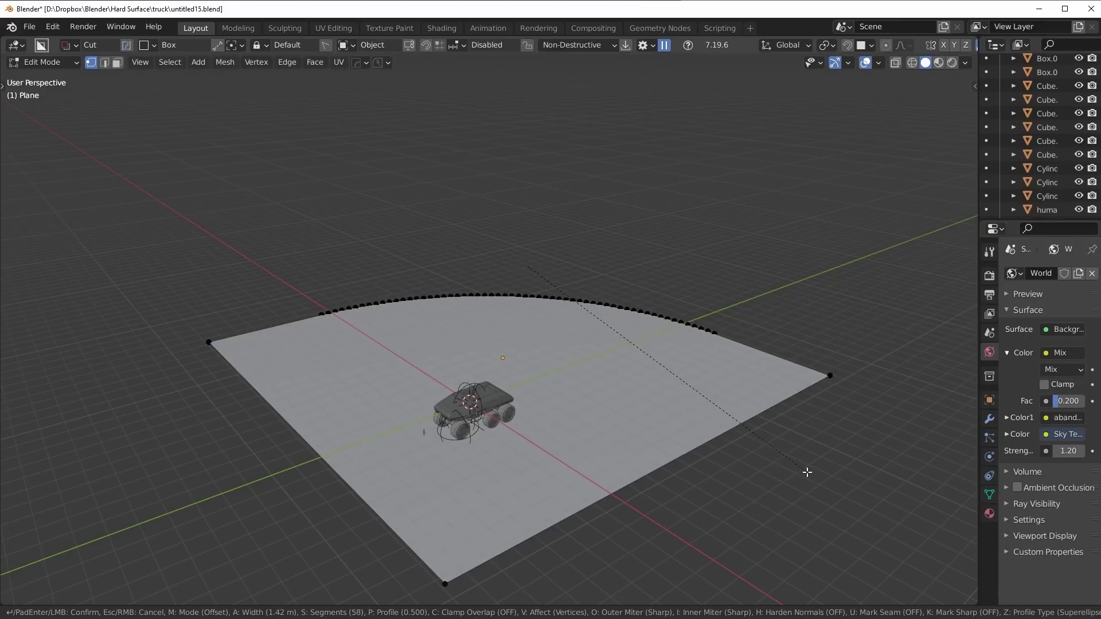
left_click(807, 472)
Step: Select the plane's rounded rear boundary edges and extrude them upward along Z into a wall well above the truck
middle_click_drag(595, 405, 544, 367)
scroll(583, 386, "up", 3)
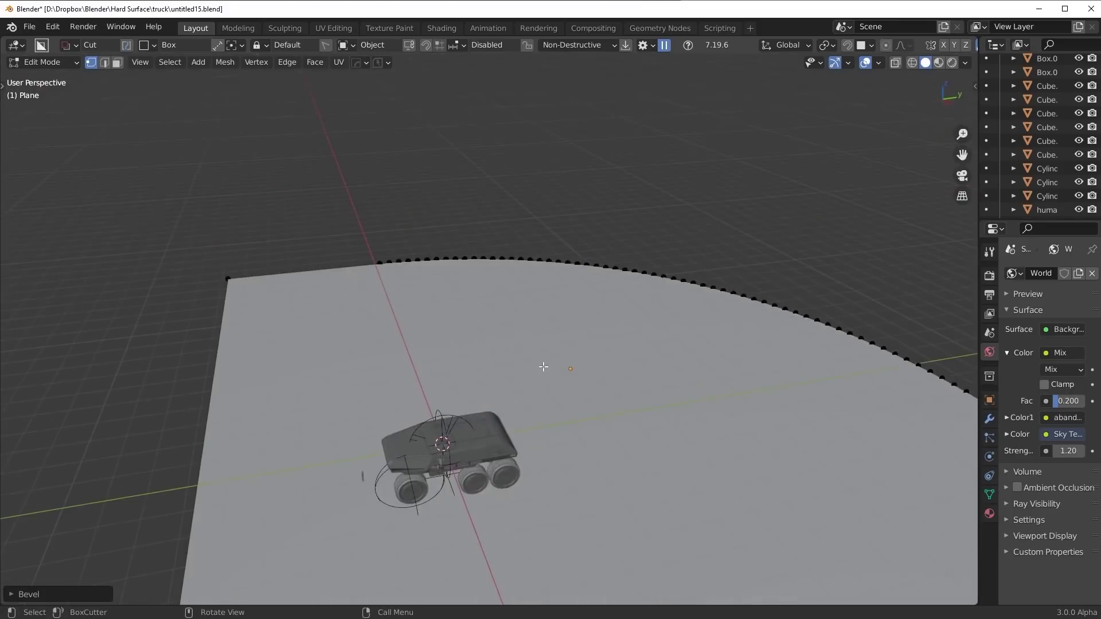
scroll(546, 315, "down", 3)
key("2")
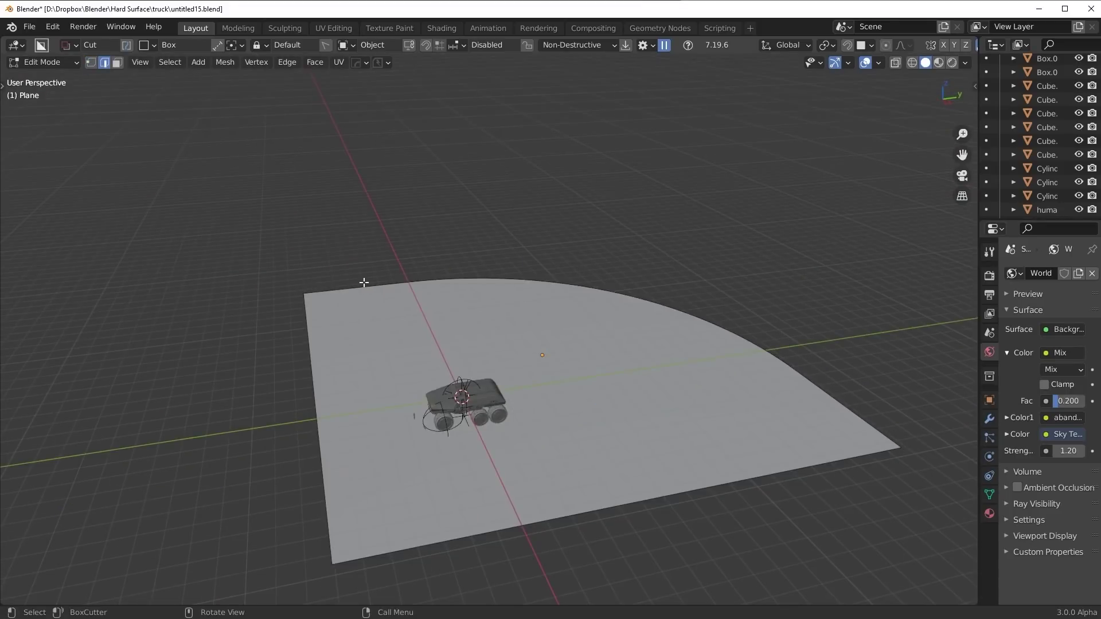
left_click(800, 381, "ctrl")
middle_click_drag(734, 384, 283, 347)
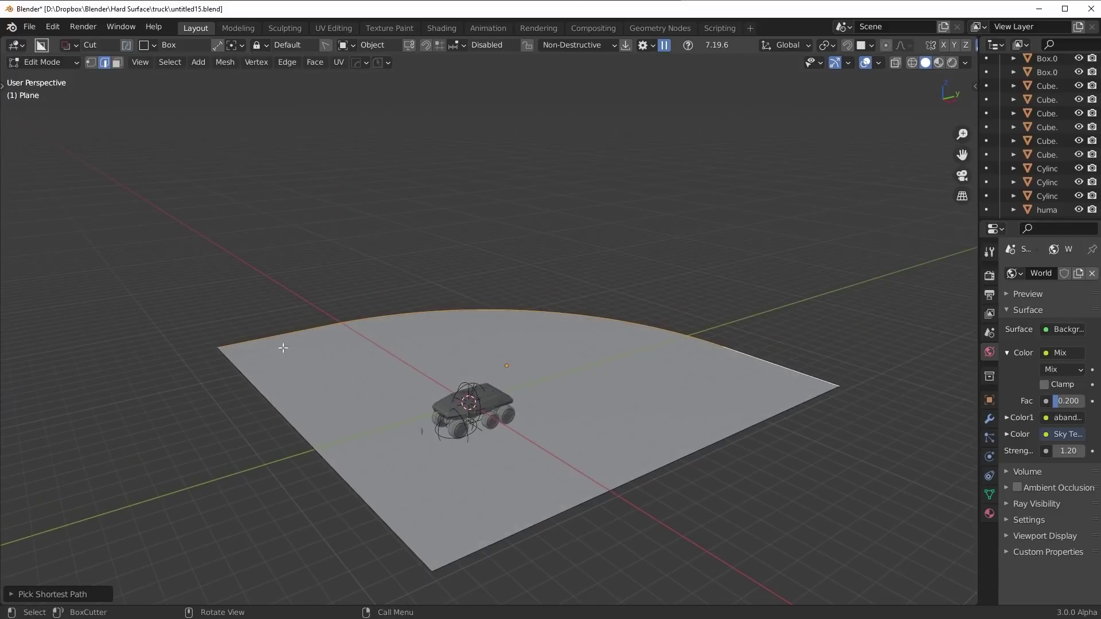
key("e")
key("z")
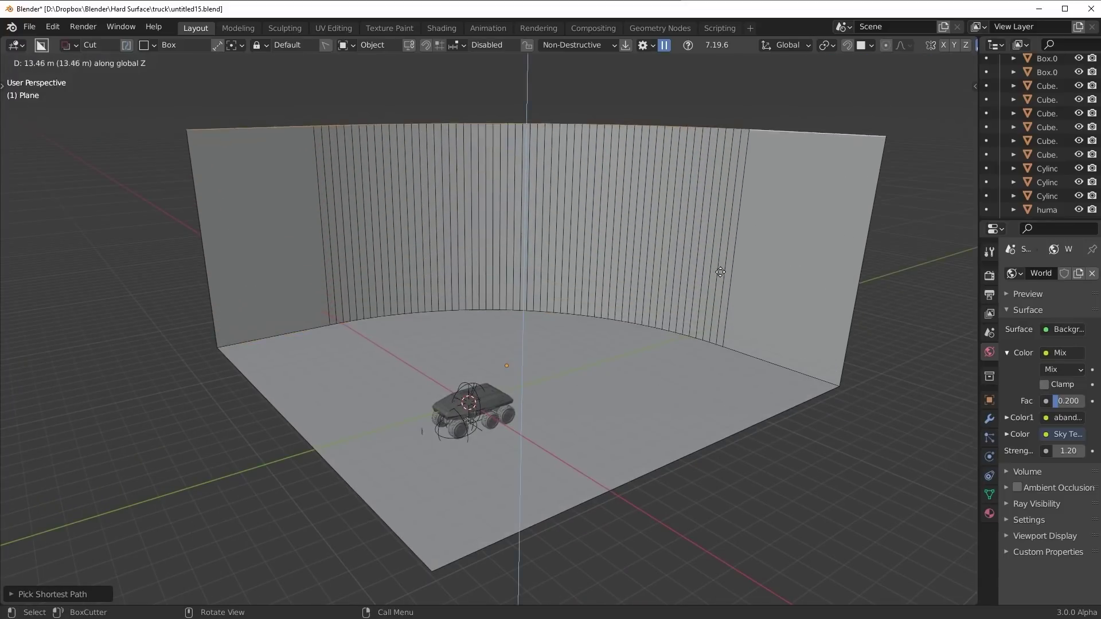
left_click(718, 230)
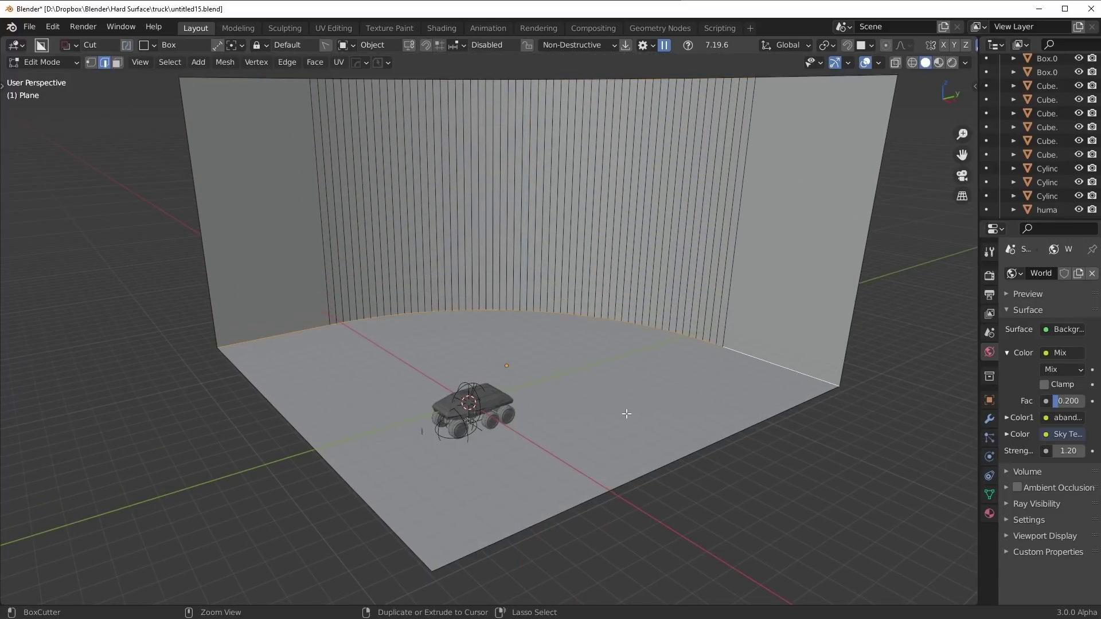
Step: Bevel the edge loop where wall meets floor about 0.779 m wide with 58 segments, and return to Object Mode
key("ctrl+b")
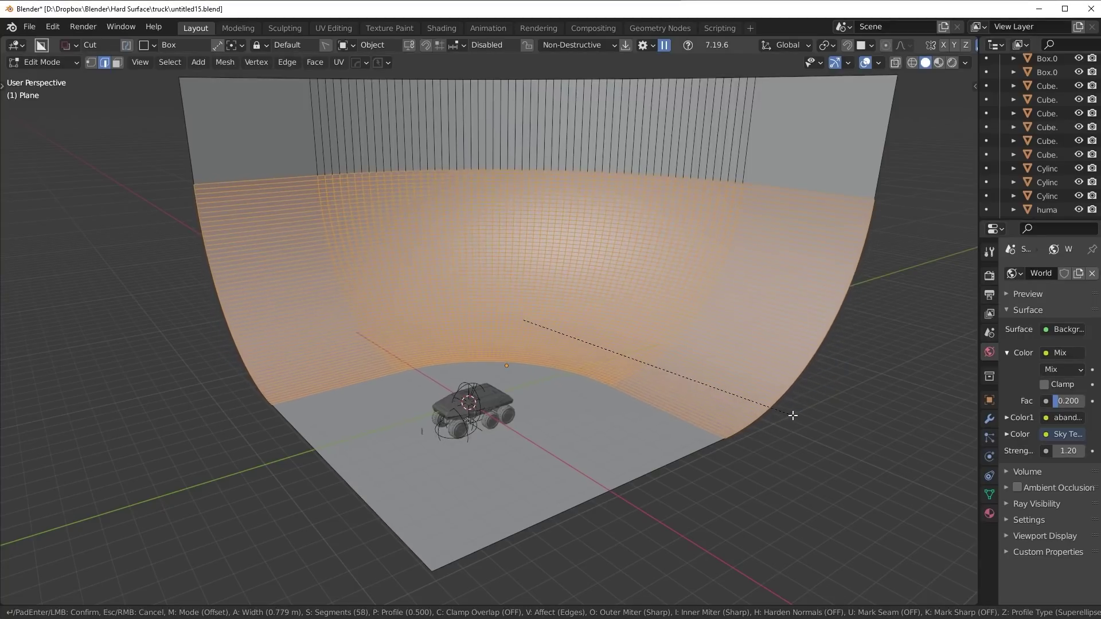
left_click(793, 415)
middle_click_drag(793, 415, 622, 477)
scroll(525, 390, "down", 2)
middle_click_drag(526, 391, 585, 413)
key("Tab")
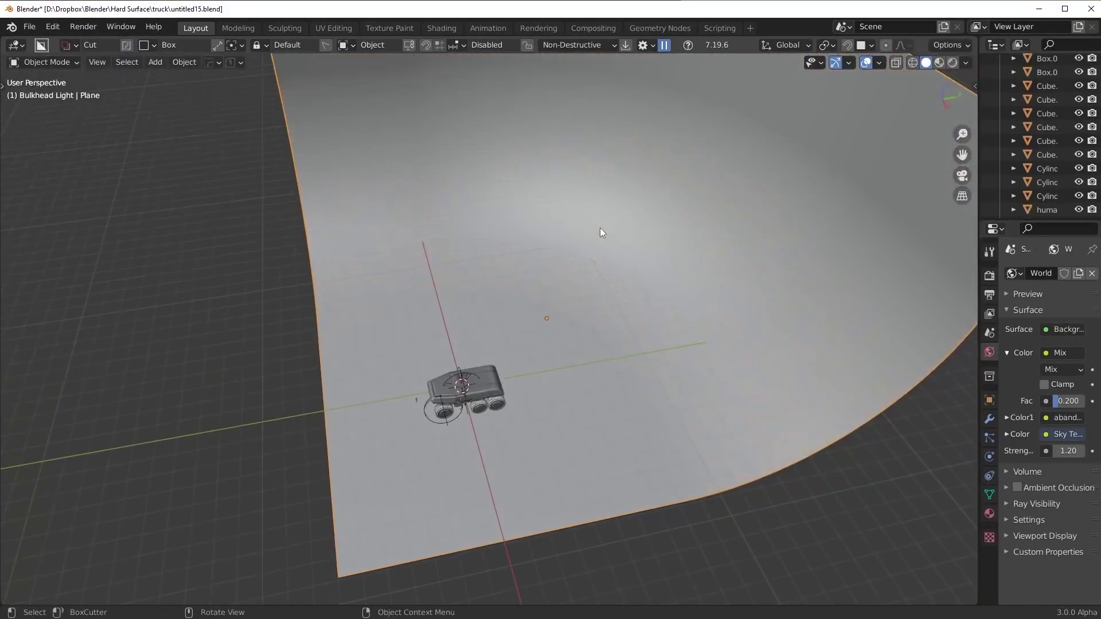
Step: Apply smooth shading to the curved backdrop
key("KP_0")
middle_click_drag(600, 228, 601, 229)
scroll(601, 229, "down", 5)
right_click(645, 200)
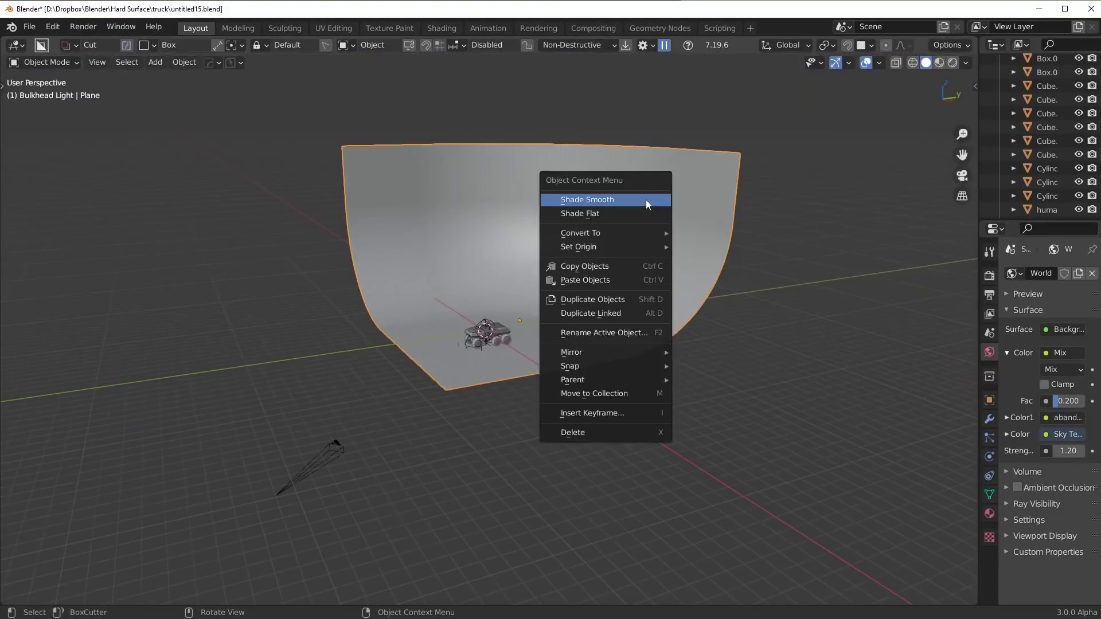
left_click(646, 199)
Step: Show the whole frame through the camera in rendered shading with the viewport overlays hidden
scroll(640, 211, "up", 2)
key("KP_0")
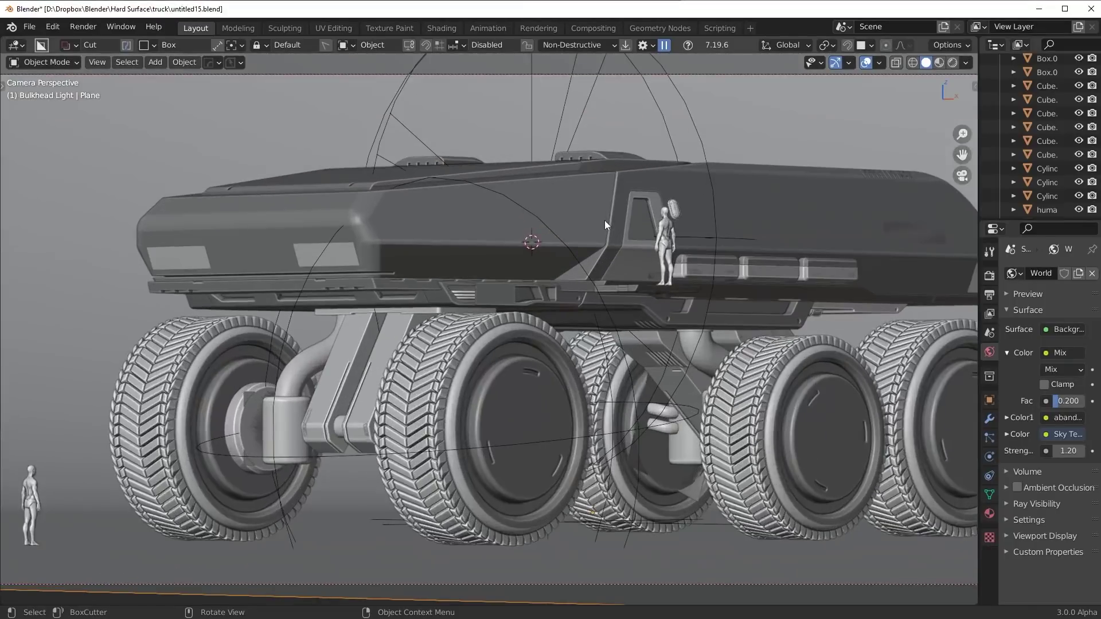
scroll(667, 357, "down", 3)
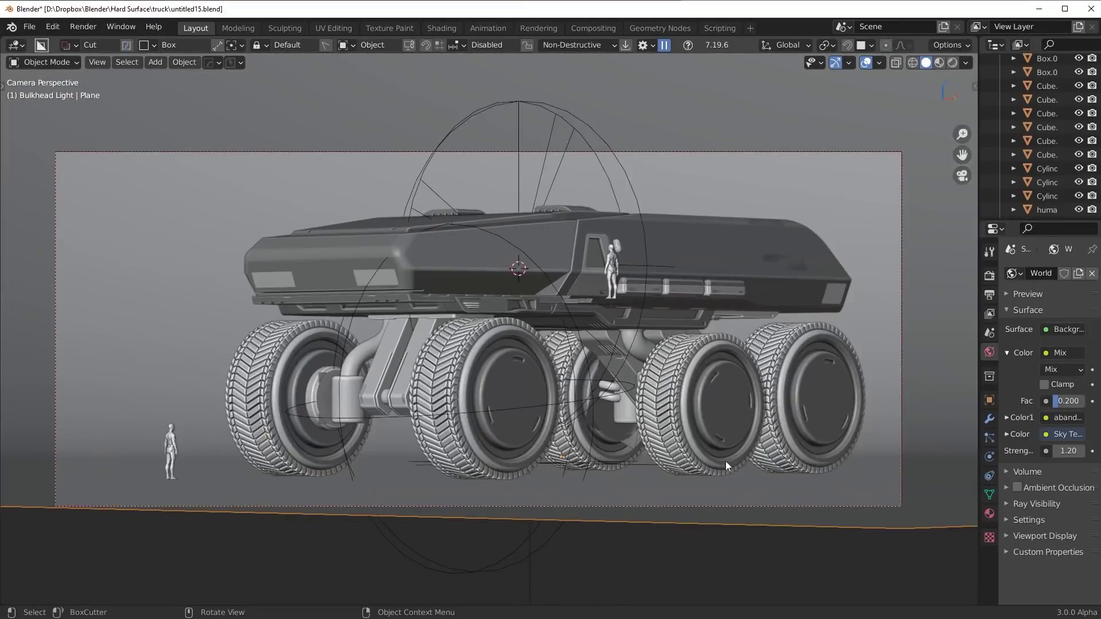
middle_click_drag(659, 418, 681, 425, "shift")
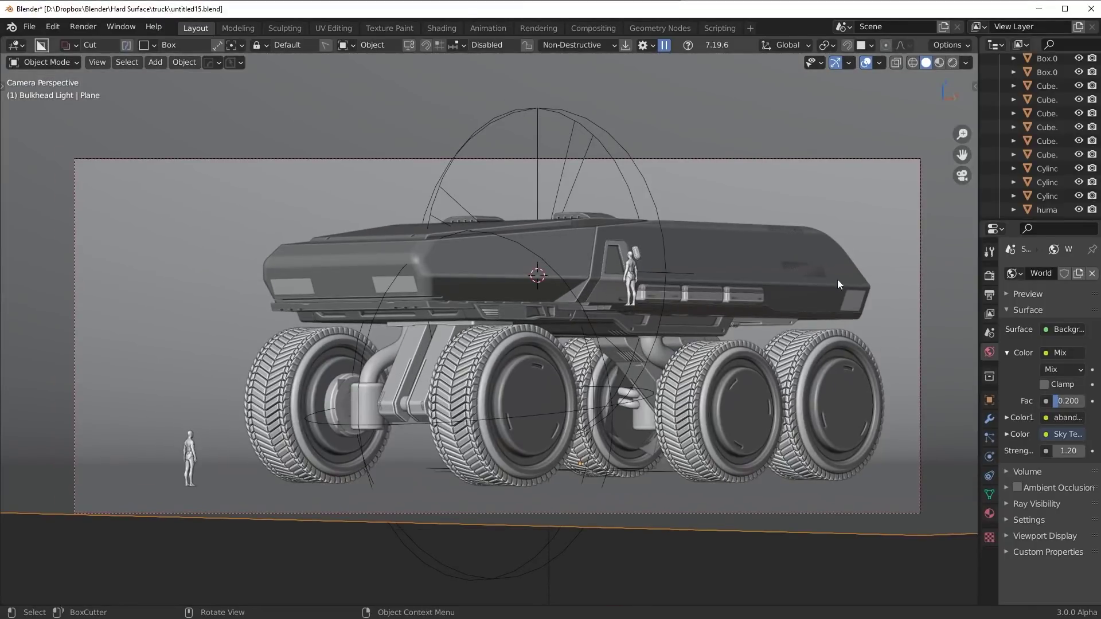
left_click(951, 63)
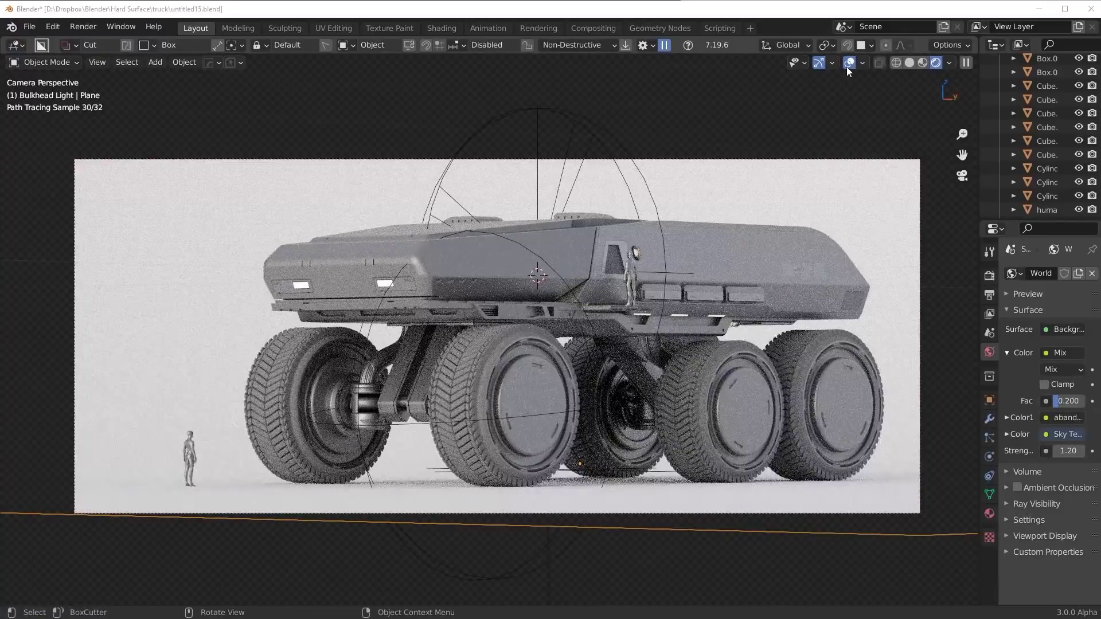
left_click(848, 63)
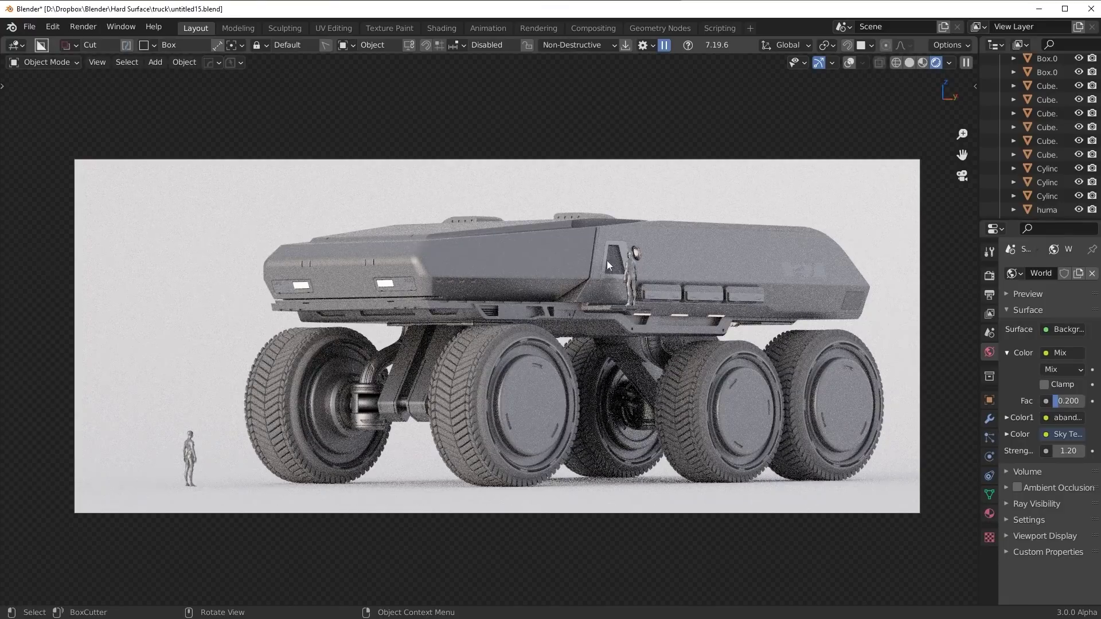
Step: Try a near-black base colour on the backdrop's material with value about 0.053, and settle on light grey with value about 0.523
left_click(989, 513)
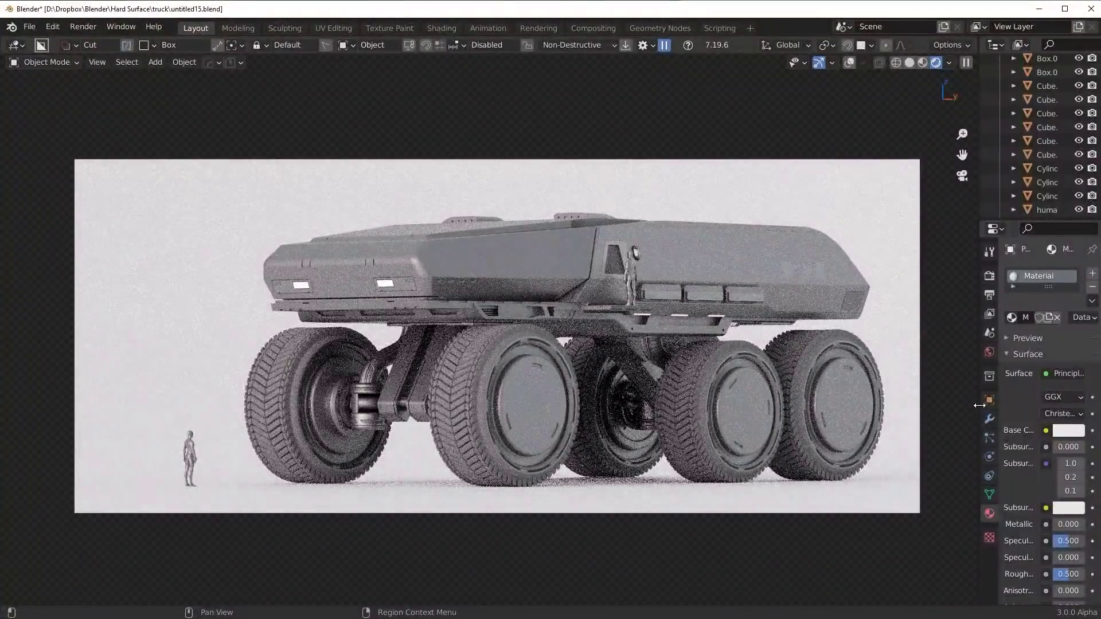
left_click_drag(981, 408, 965, 413)
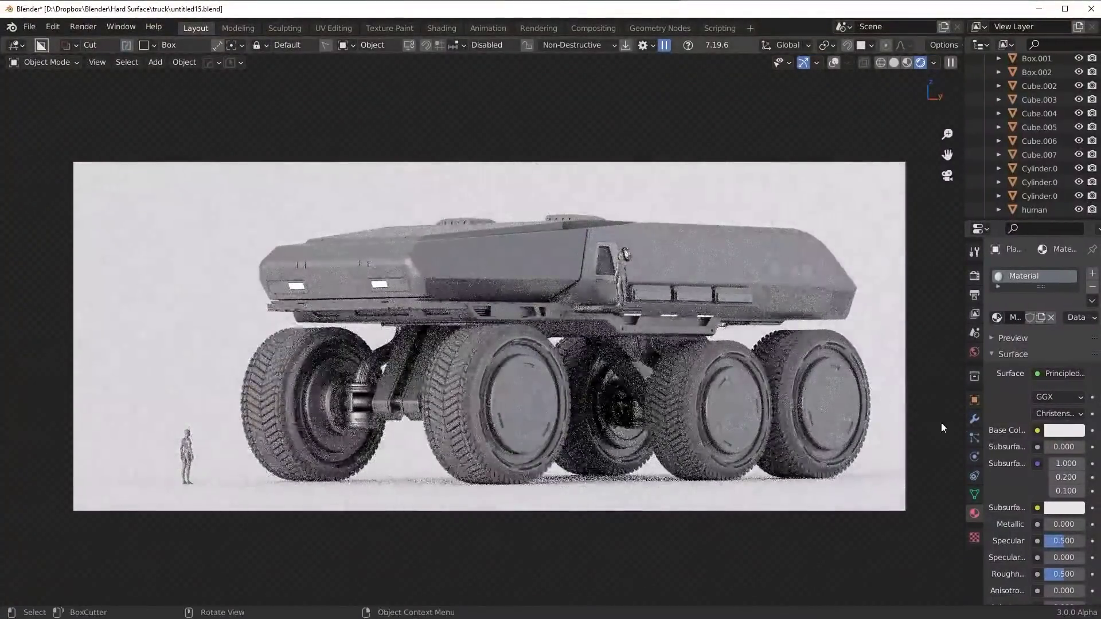
left_click(1064, 430)
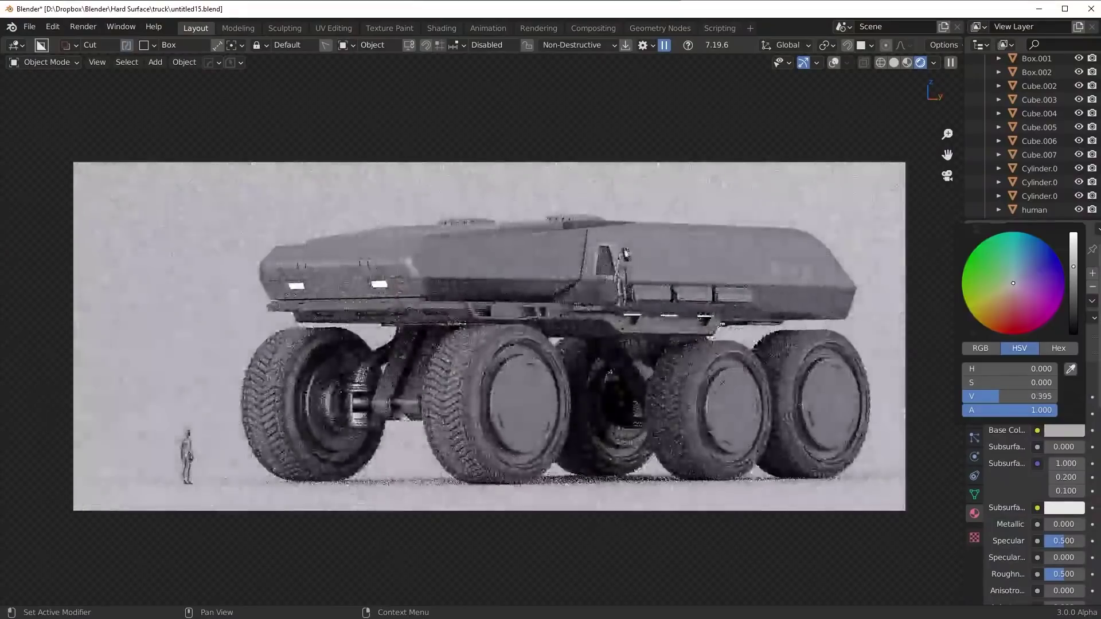
left_click_drag(1075, 270, 1073, 309)
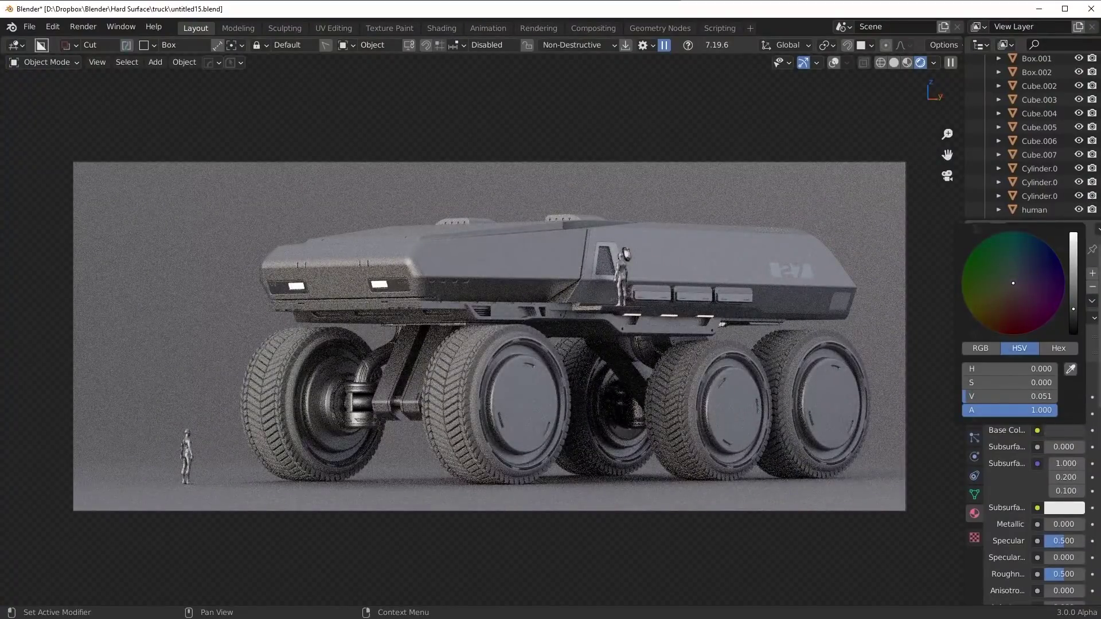
left_click_drag(1074, 309, 1073, 309)
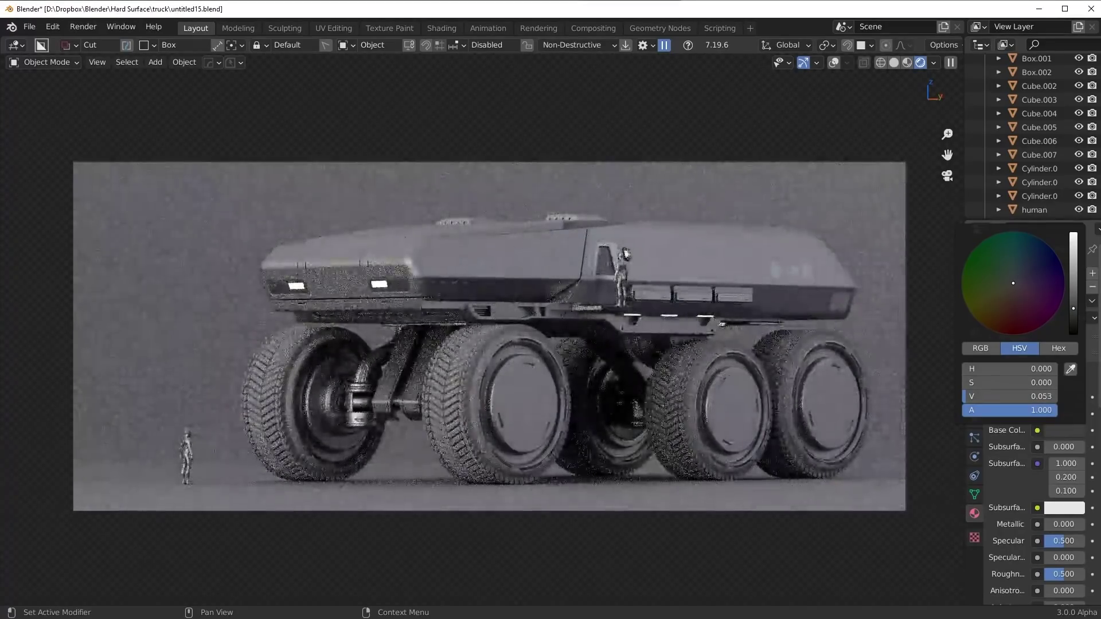
left_click_drag(1074, 307, 1074, 257)
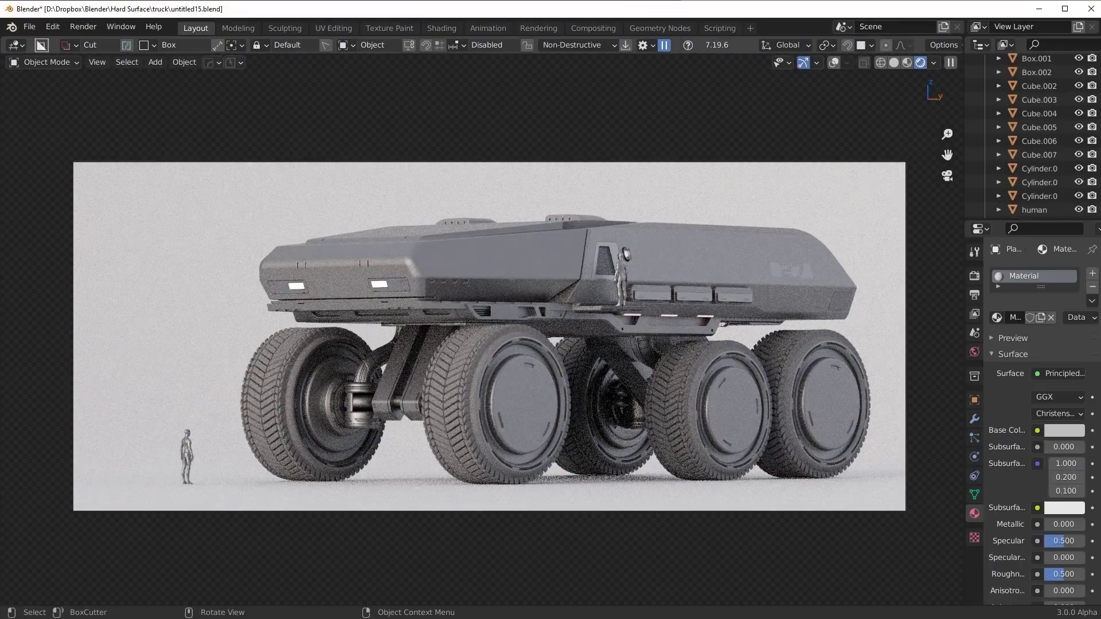
Step: Test the backdrop material with roughness 0 and 0.172, and with metallic at 1.000 and 0.000
left_click_drag(966, 437, 918, 435)
scroll(1050, 460, "down", 5)
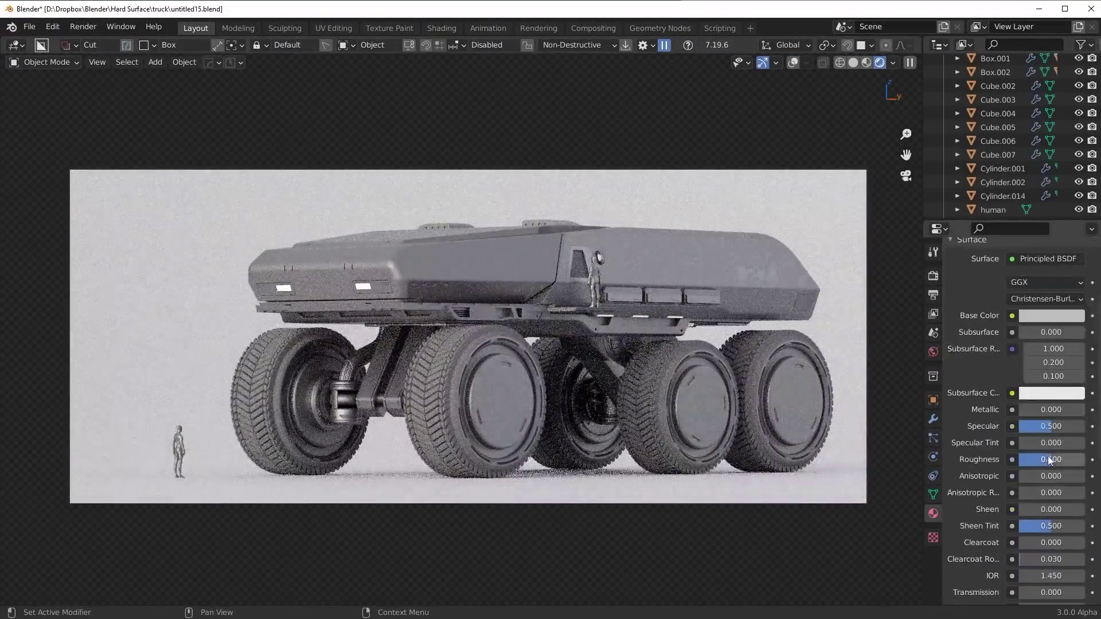
left_click_drag(1051, 460, 1020, 461)
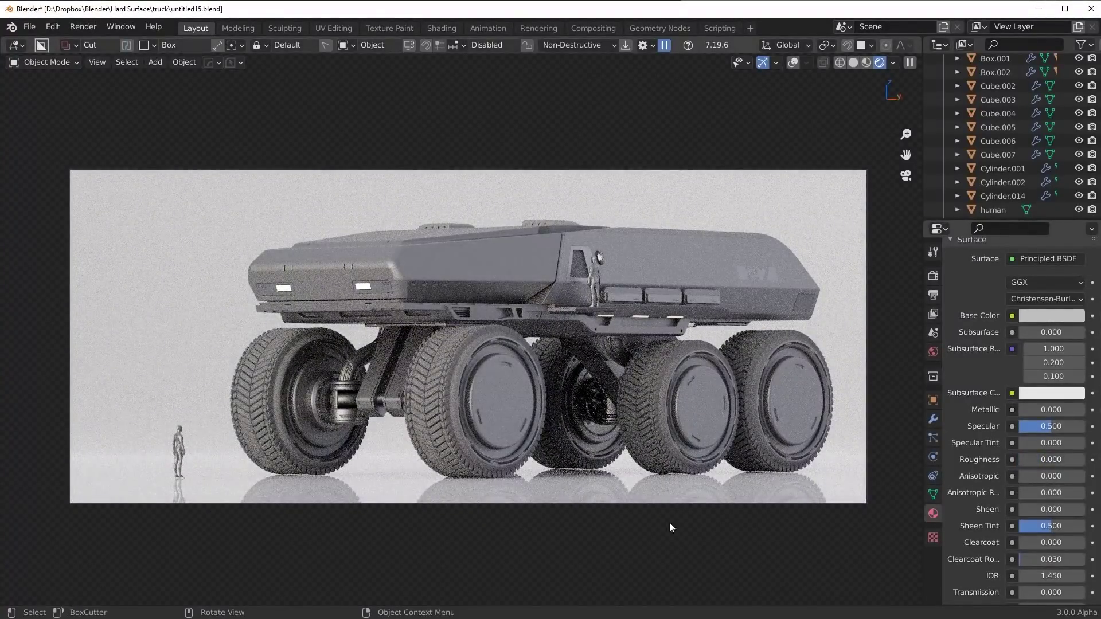
left_click_drag(1031, 461, 1051, 460)
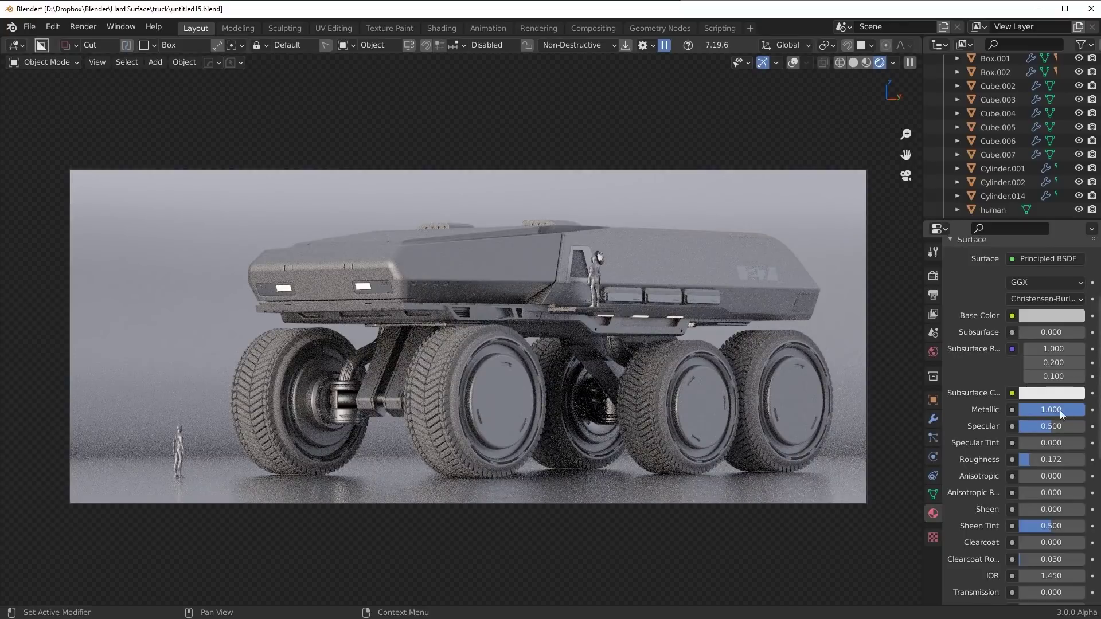
left_click_drag(1052, 412, 1015, 408)
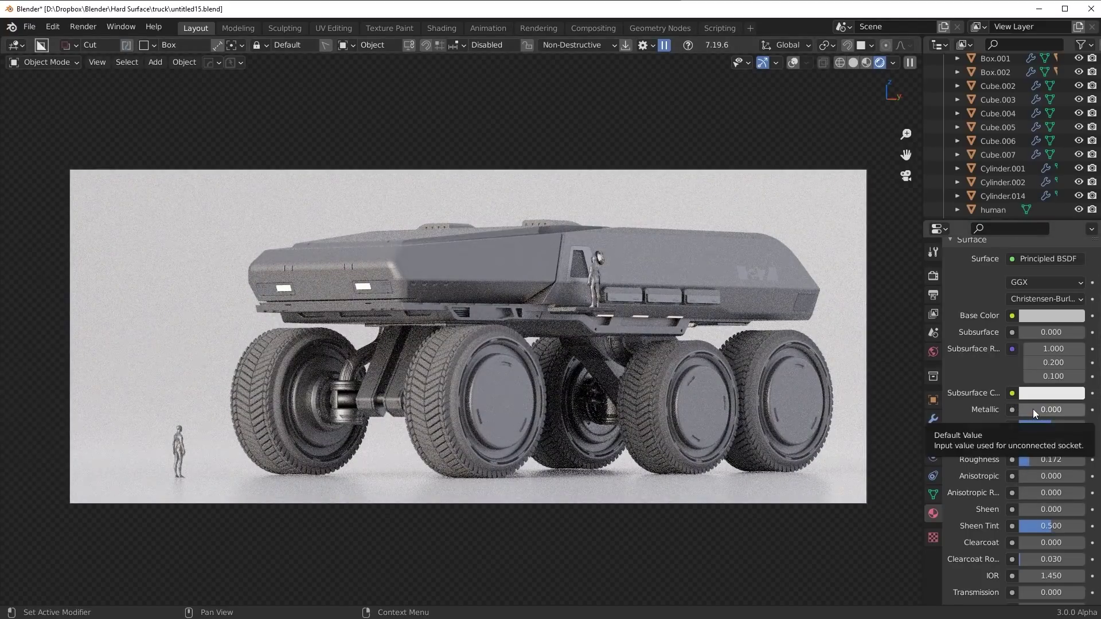
Step: Set the backdrop material's metallic to 1.000 and raise its roughness to about 0.767
left_click_drag(1034, 410, 1071, 409)
left_click_drag(1030, 459, 1069, 459)
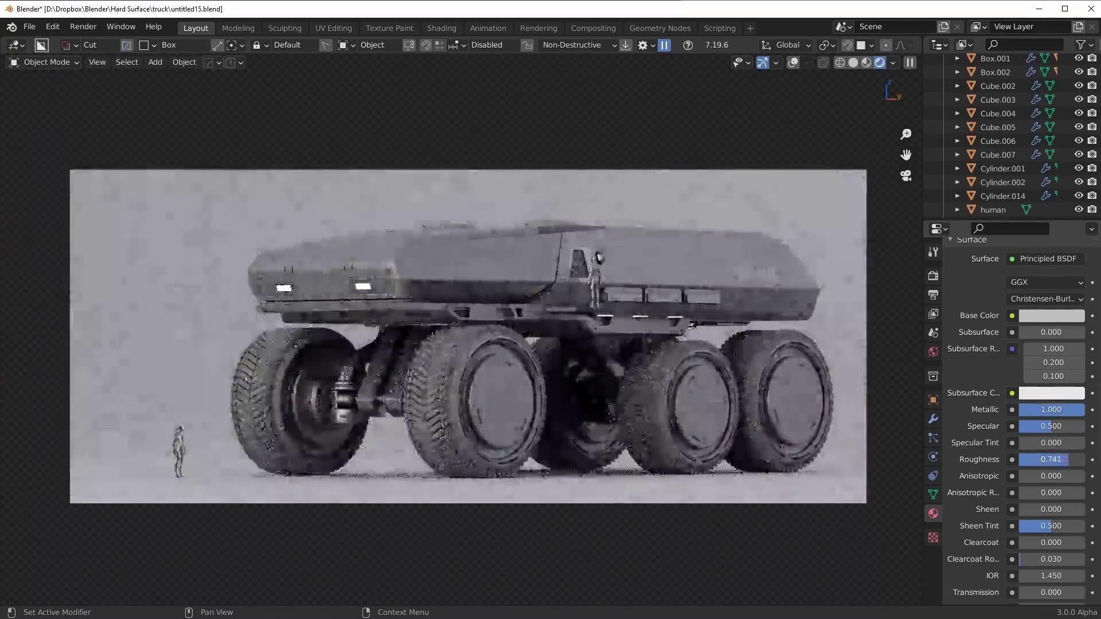
mouse_move(1070, 409)
left_mouse_down()
mouse_move(1037, 410)
mouse_move(1085, 414)
left_mouse_up()
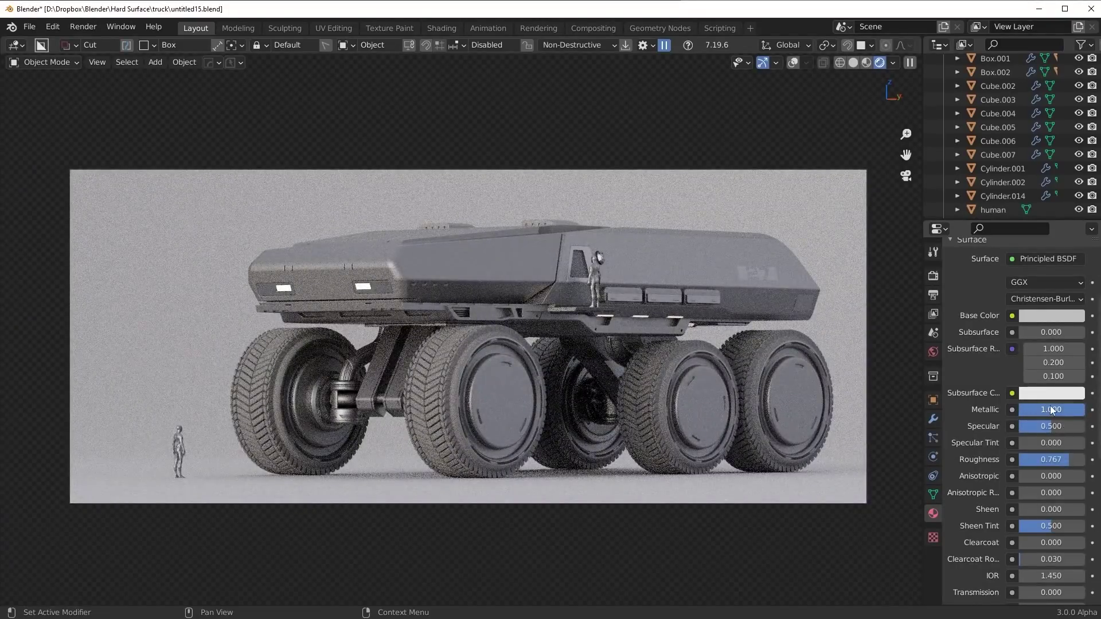
left_click_drag(1051, 410, 1084, 411)
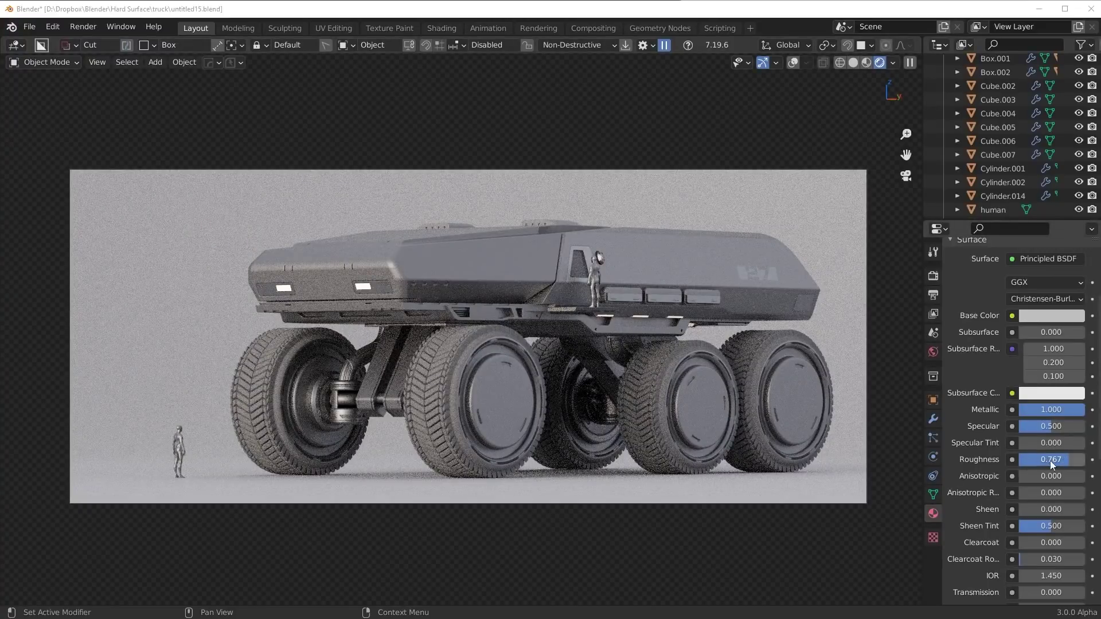
Step: Compare the metallic backdrop at roughness 0.569 and 0.388, and settle on about 0.819
left_click_drag(1063, 460, 1056, 460)
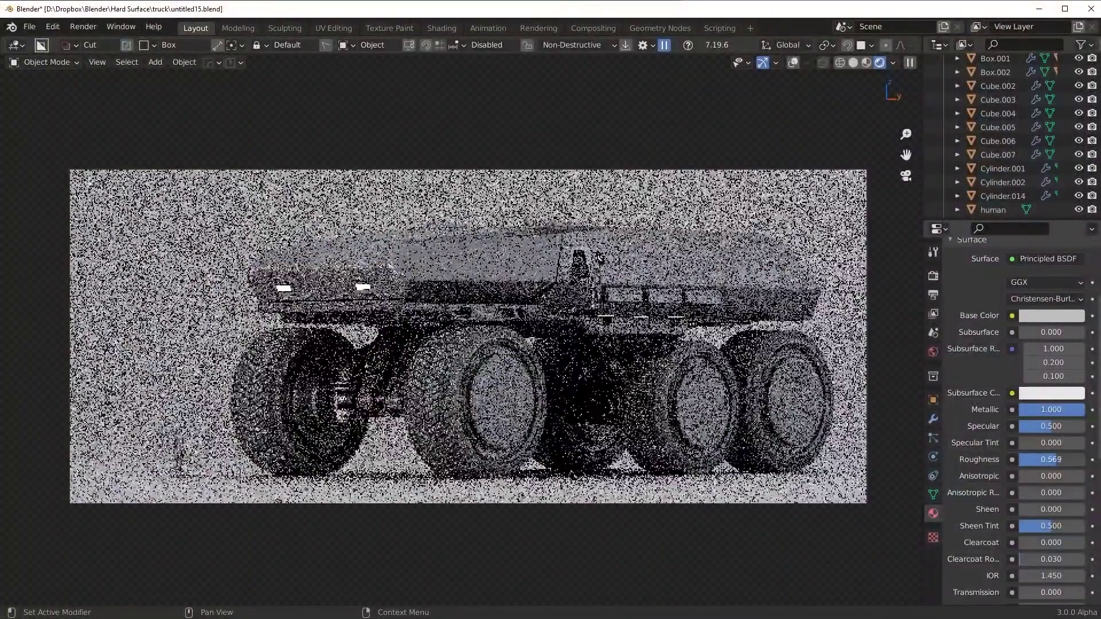
left_click_drag(1064, 460, 1051, 459)
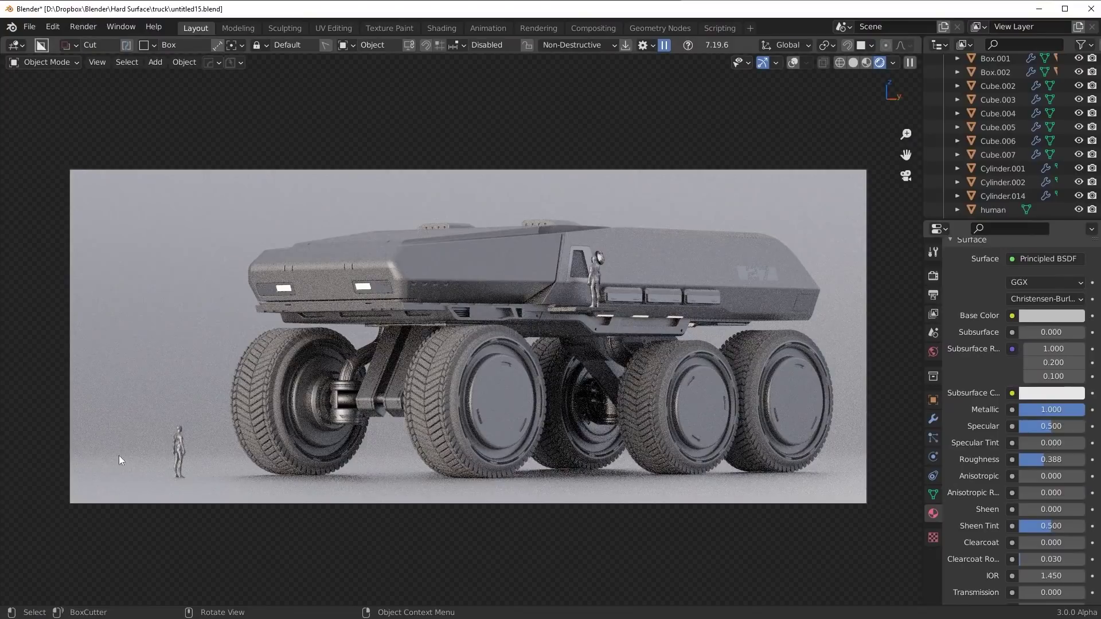
left_click_drag(1045, 460, 1071, 460)
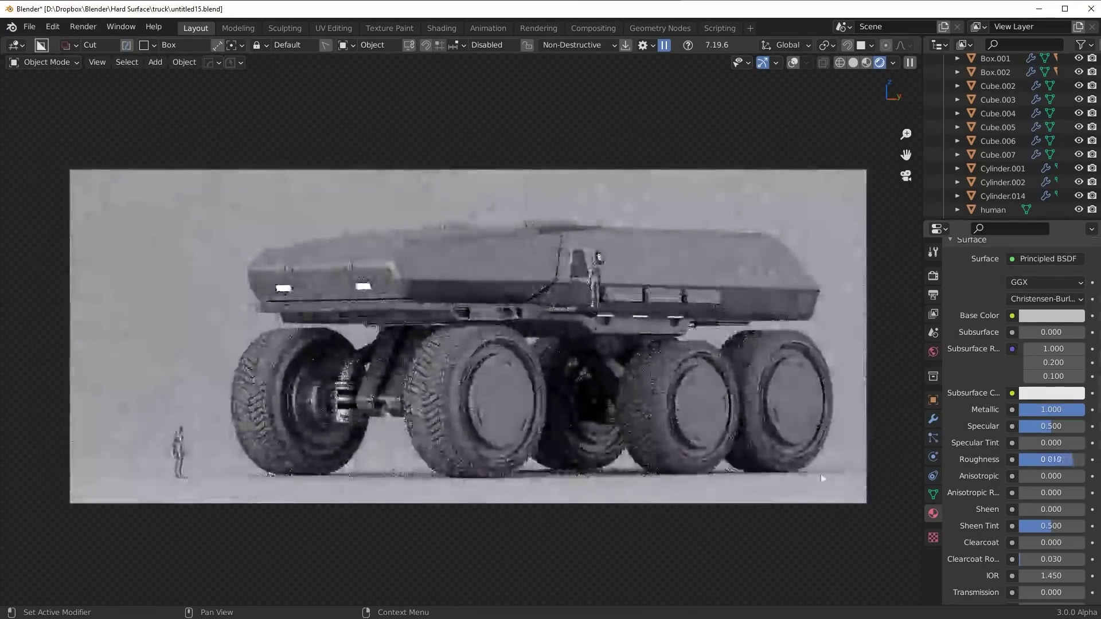
Step: Lighten the backdrop material's base colour by raising its brightness value
left_click(1042, 322)
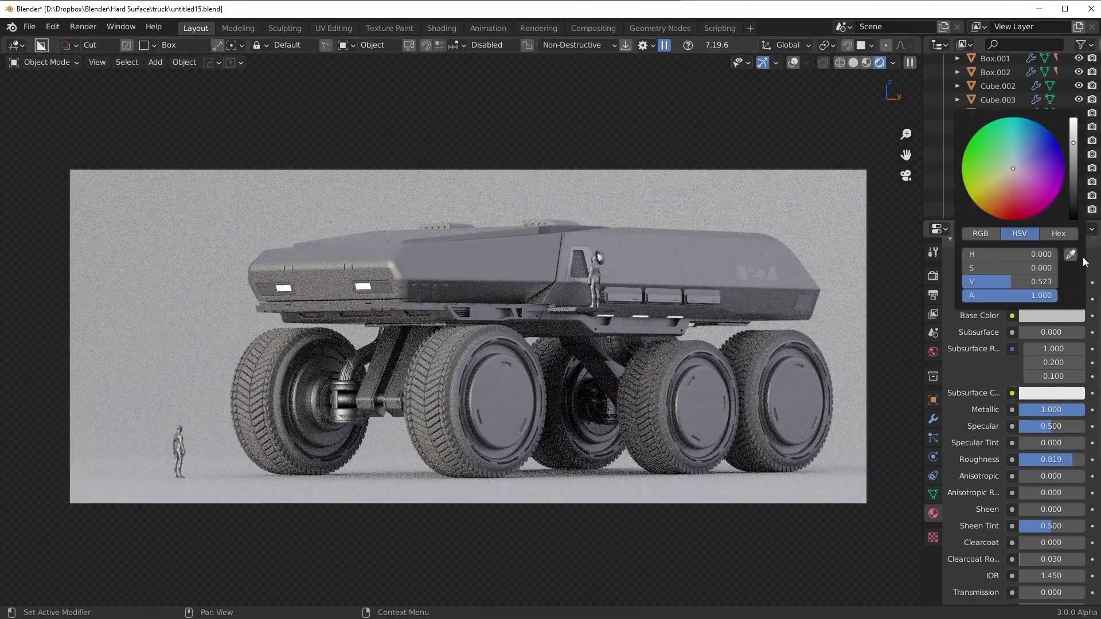
left_click_drag(1073, 153, 1072, 134)
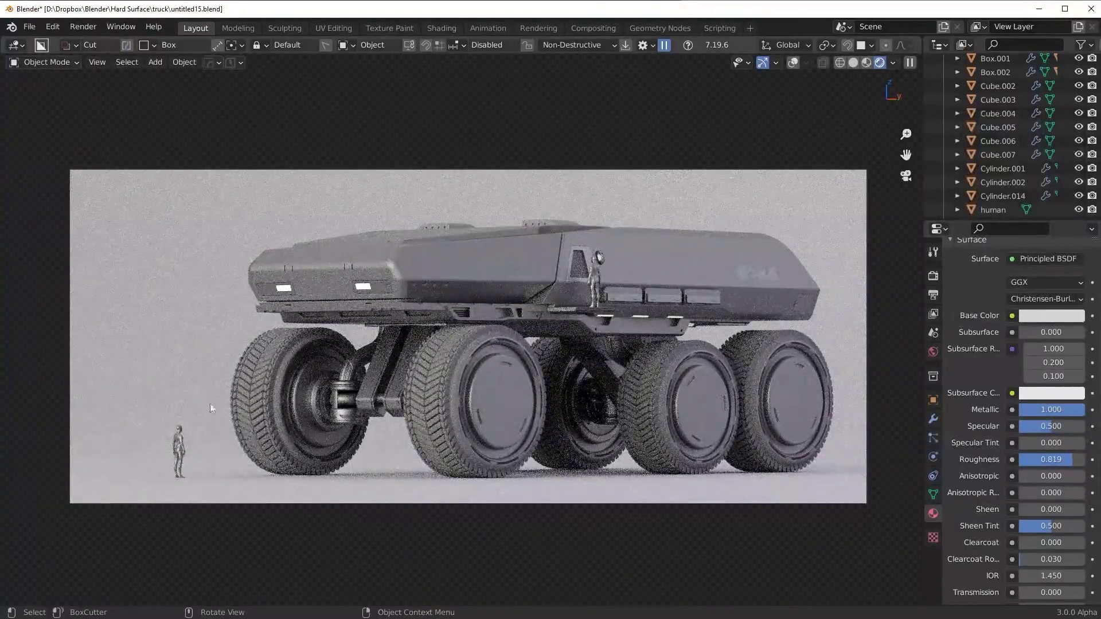
Step: Try a horizontal render resolution of 2560 px on the camera frame and undo the change
left_click(933, 295)
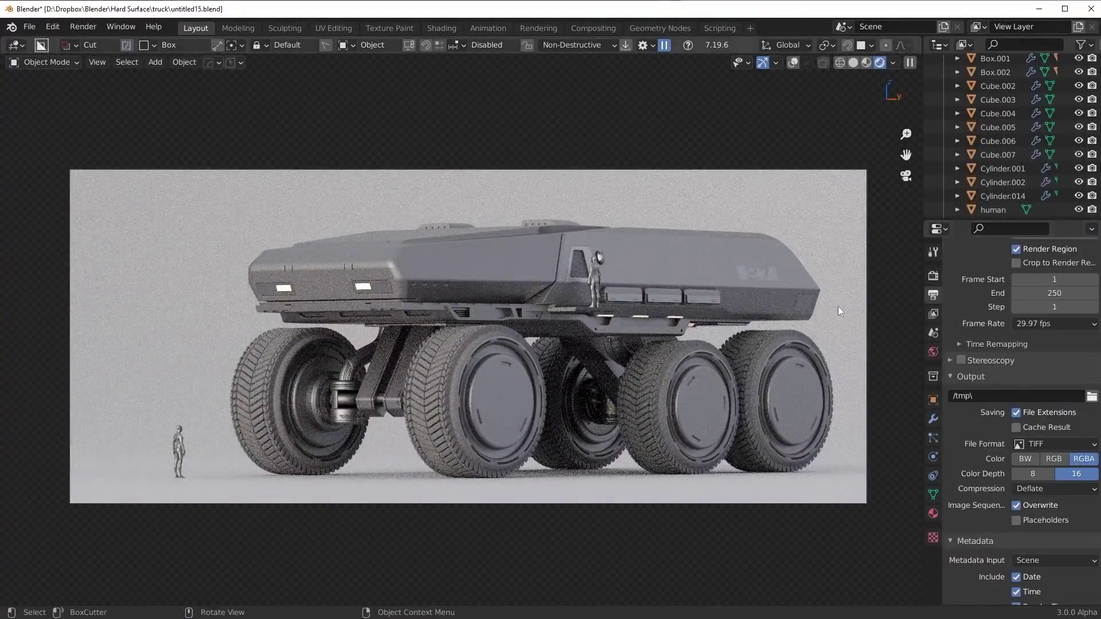
scroll(1021, 339, "up", 5)
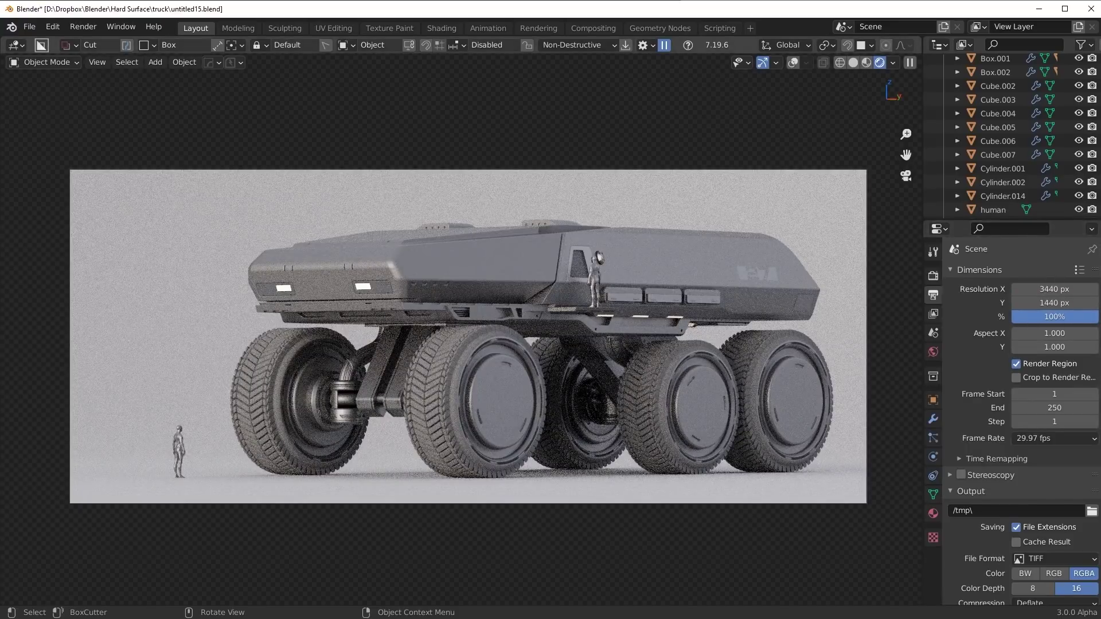
left_click(1065, 289)
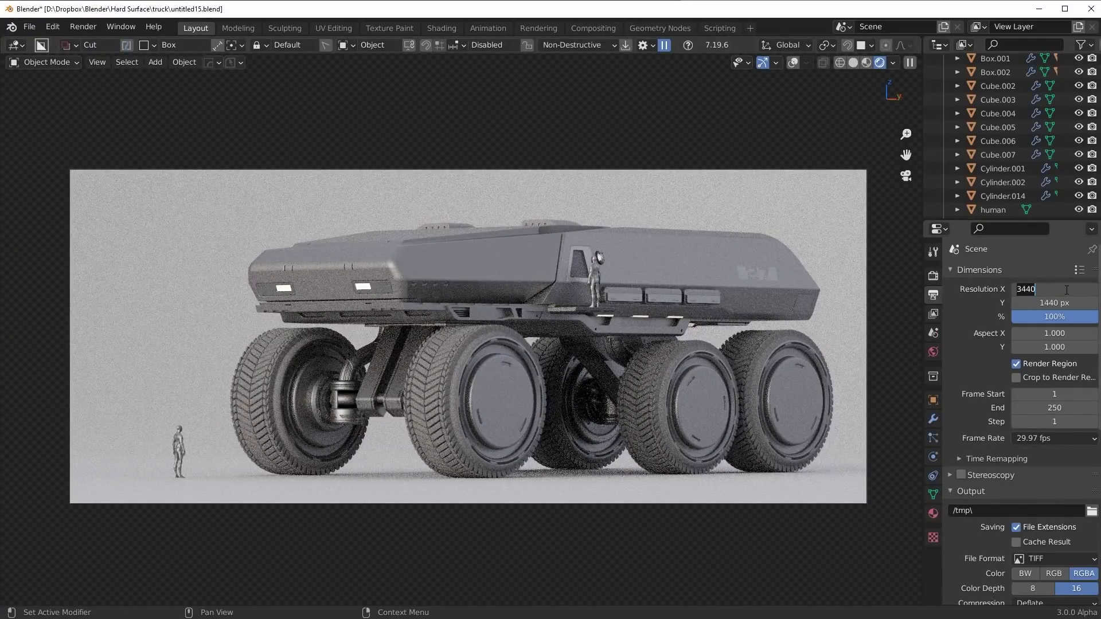
key("Return")
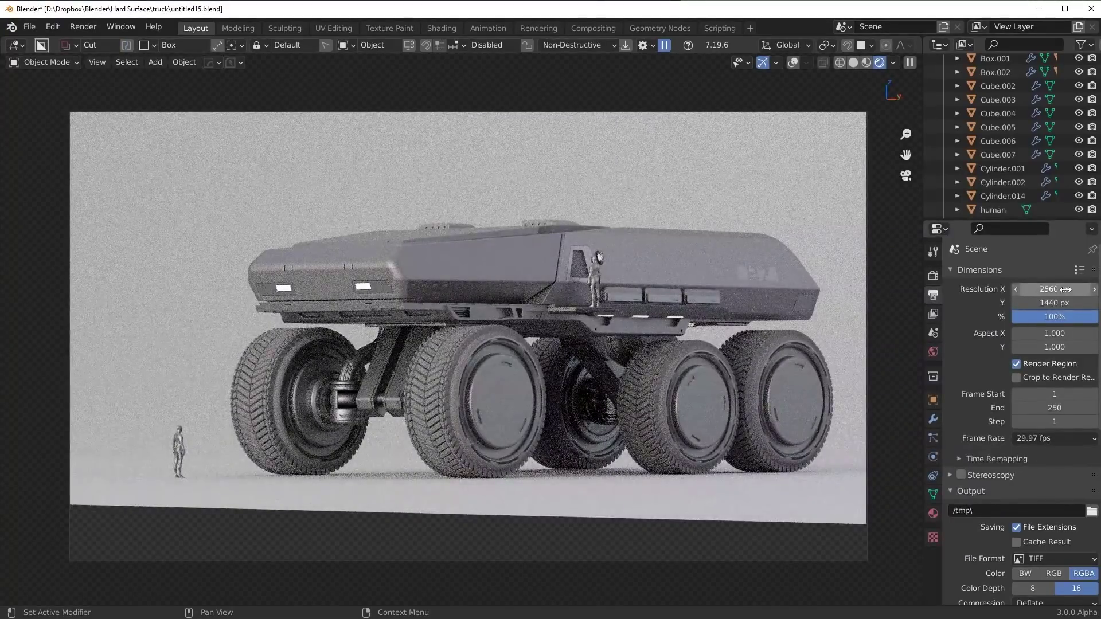
left_click(663, 356)
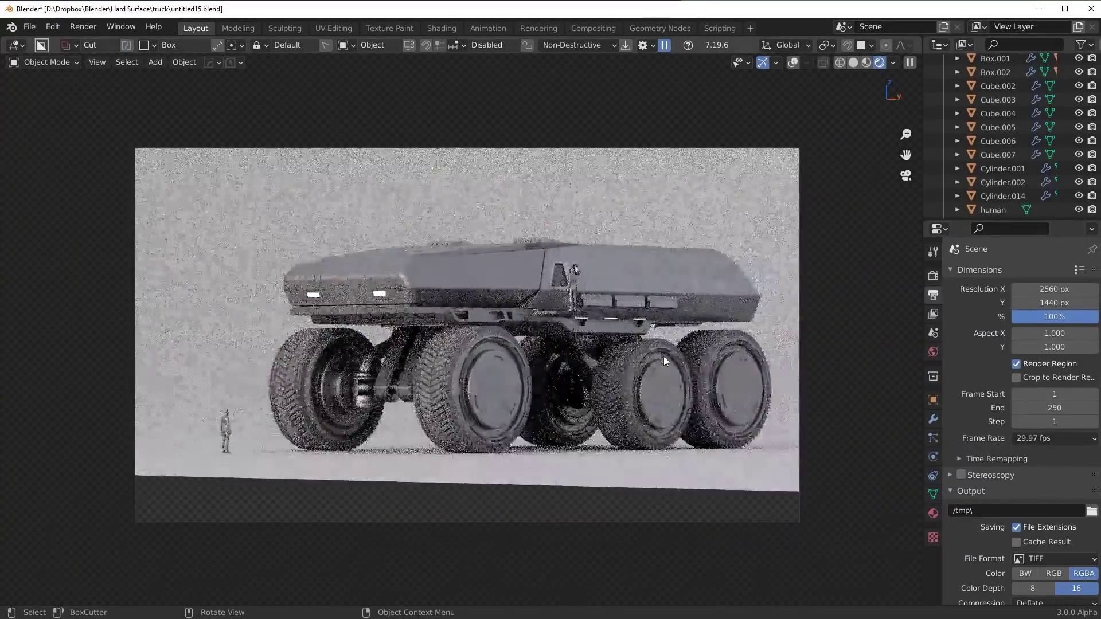
scroll(665, 355, "down", 1)
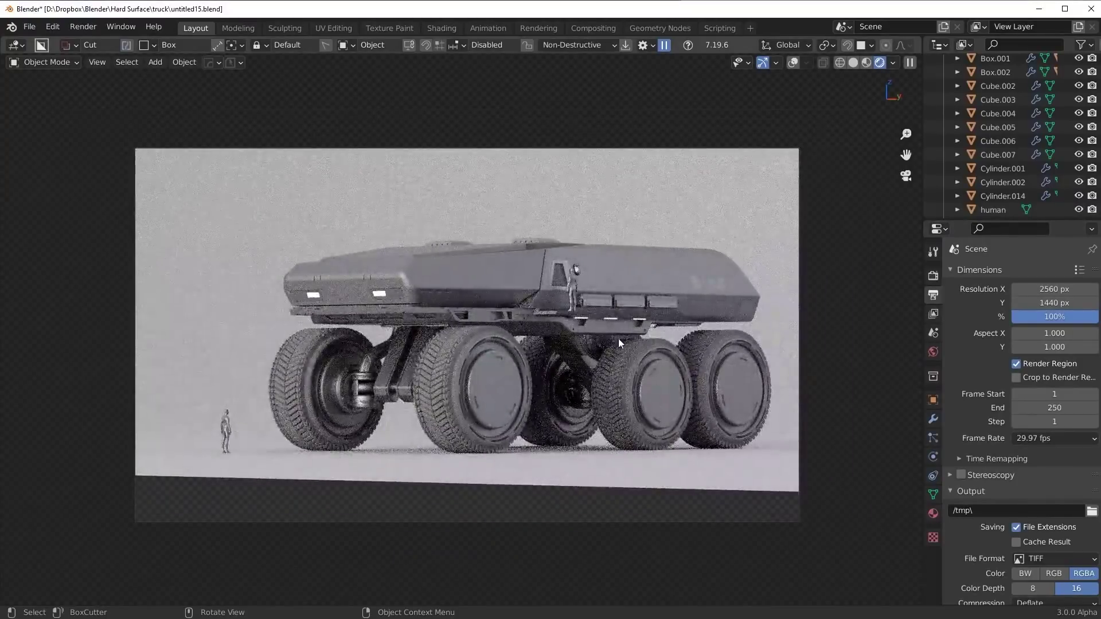
key("ctrl+z")
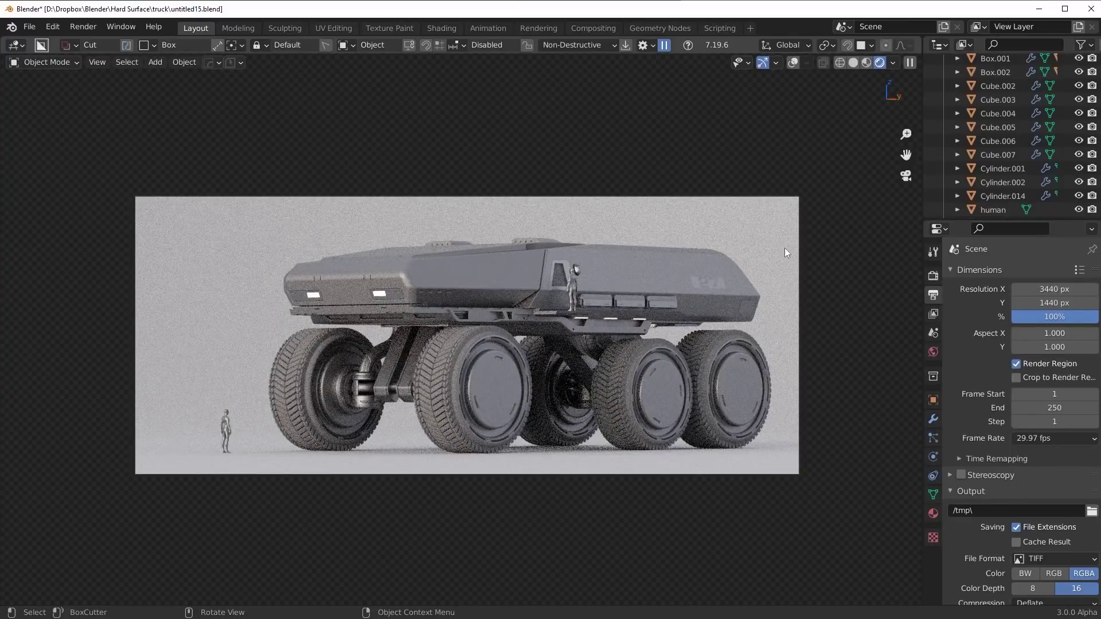
scroll(726, 345, "up", 1)
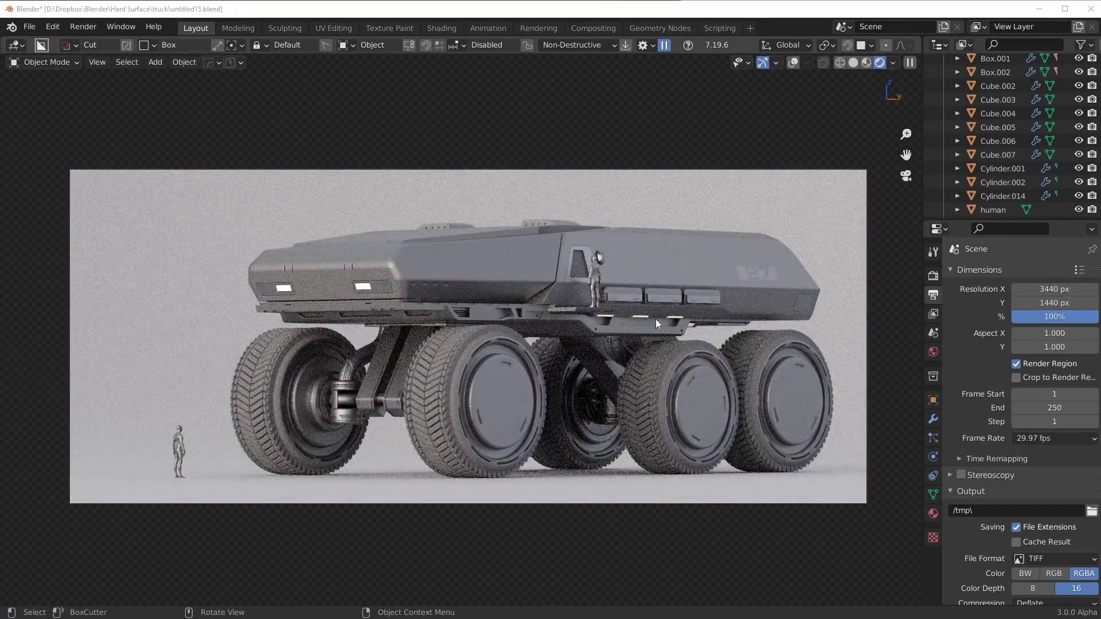
Step: Try a render resolution of 1920 by 1080 px and undo both resolution changes
left_click(1045, 288)
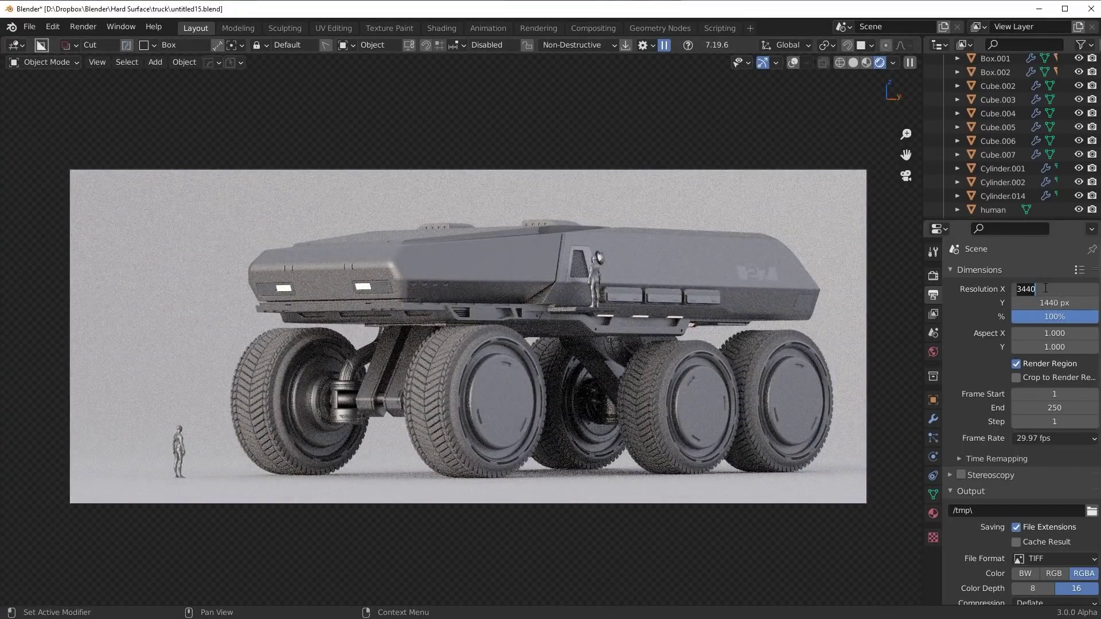
type("1920")
key("Tab")
type("1080")
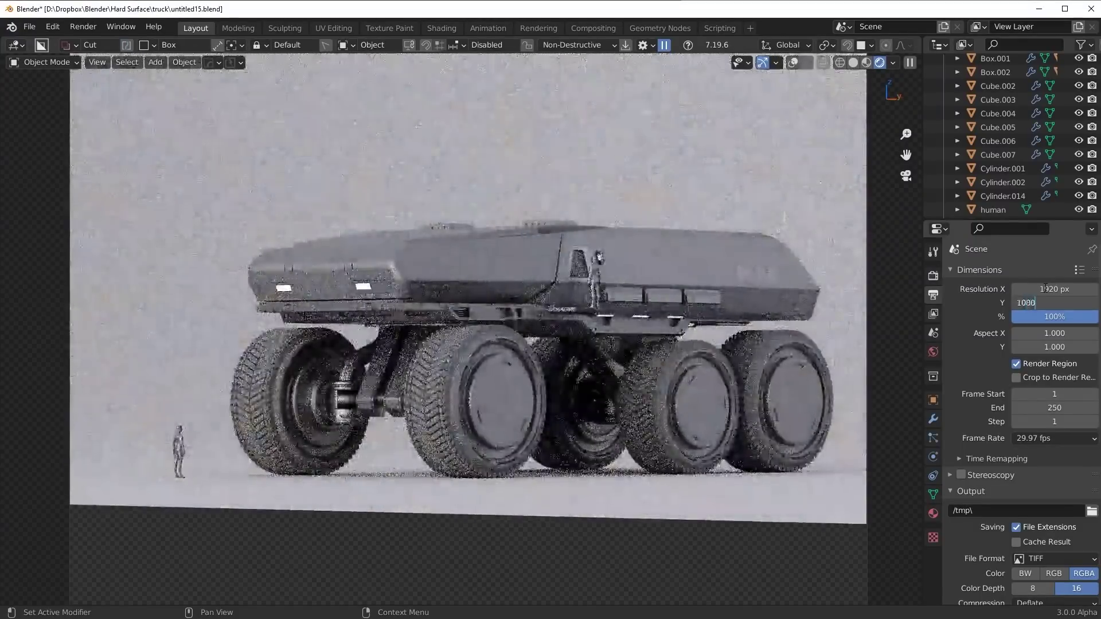
key("Return")
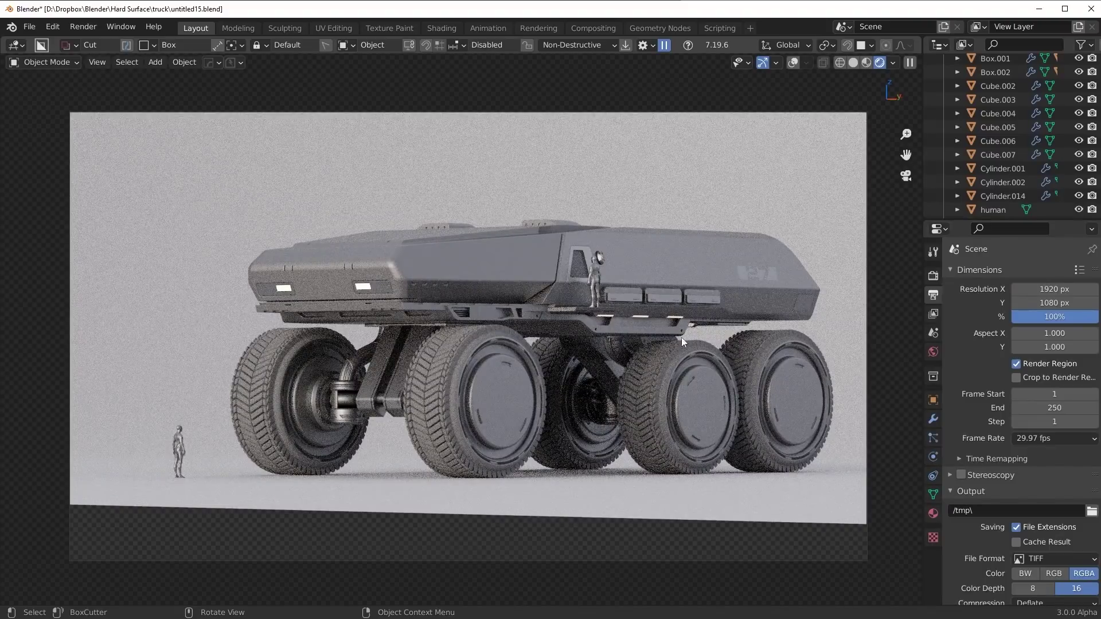
key("ctrl+z")
key("ctrl+z")
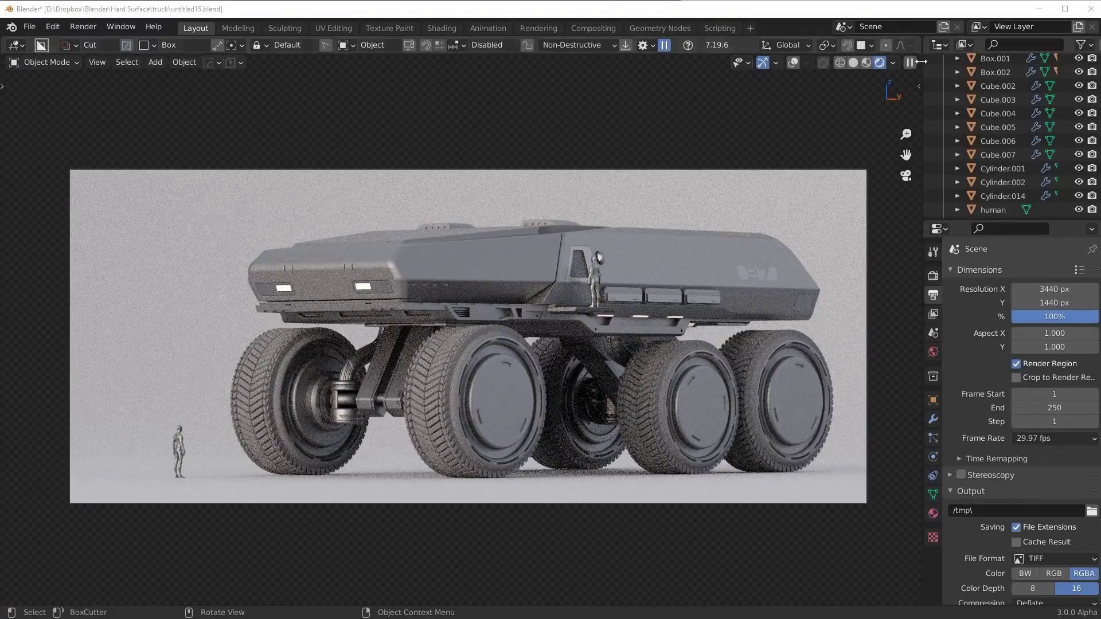
Step: Split the viewport to add a Shader Editor without its sidebar, and switch it to the World nodes
left_click_drag(919, 41, 549, 47)
left_click(567, 47)
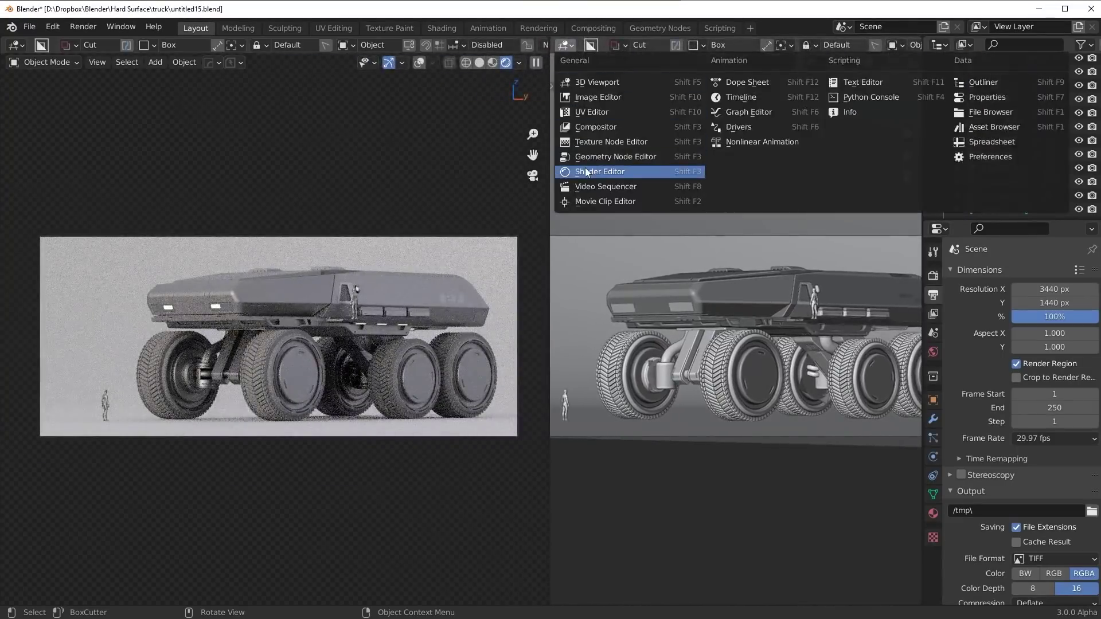
left_click(584, 167)
left_click(933, 352)
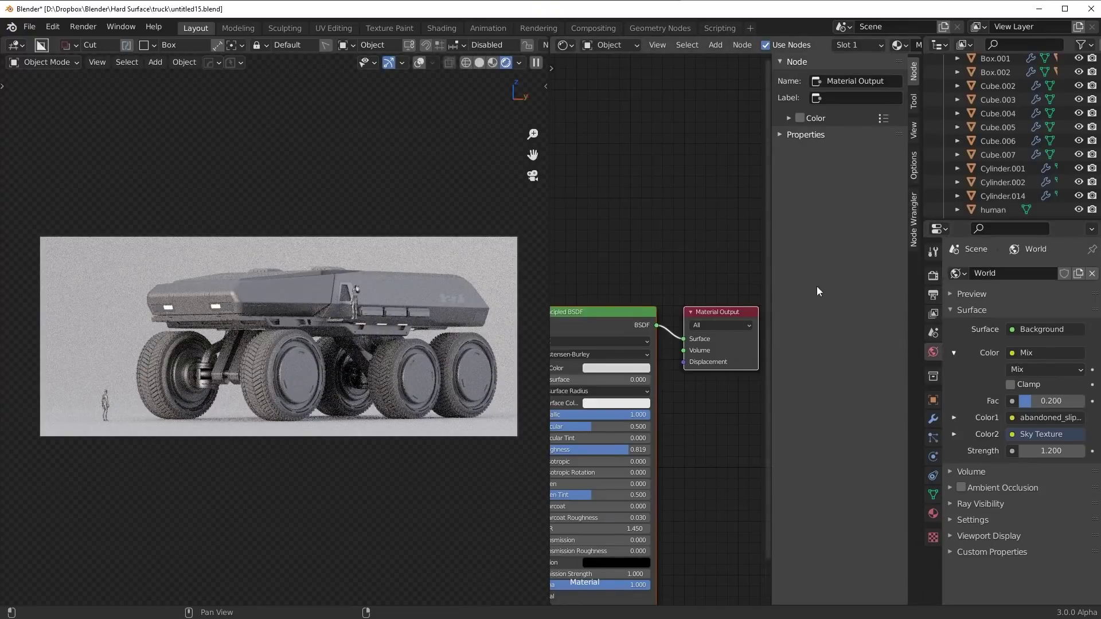
key("n")
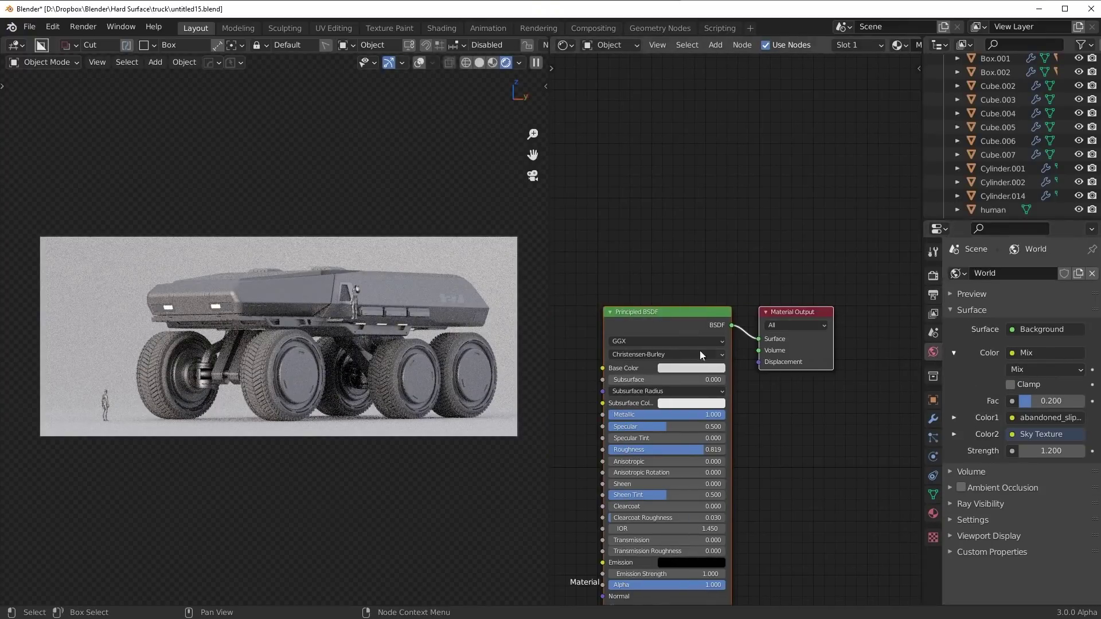
left_click(609, 45)
left_click(610, 75)
Step: Examine the world node setup, following how the abandoned_slipway_8k.hdr and Sky Texture nodes feed the Mix and Background nodes
middle_click_drag(724, 352, 787, 291)
scroll(740, 356, "up", 4)
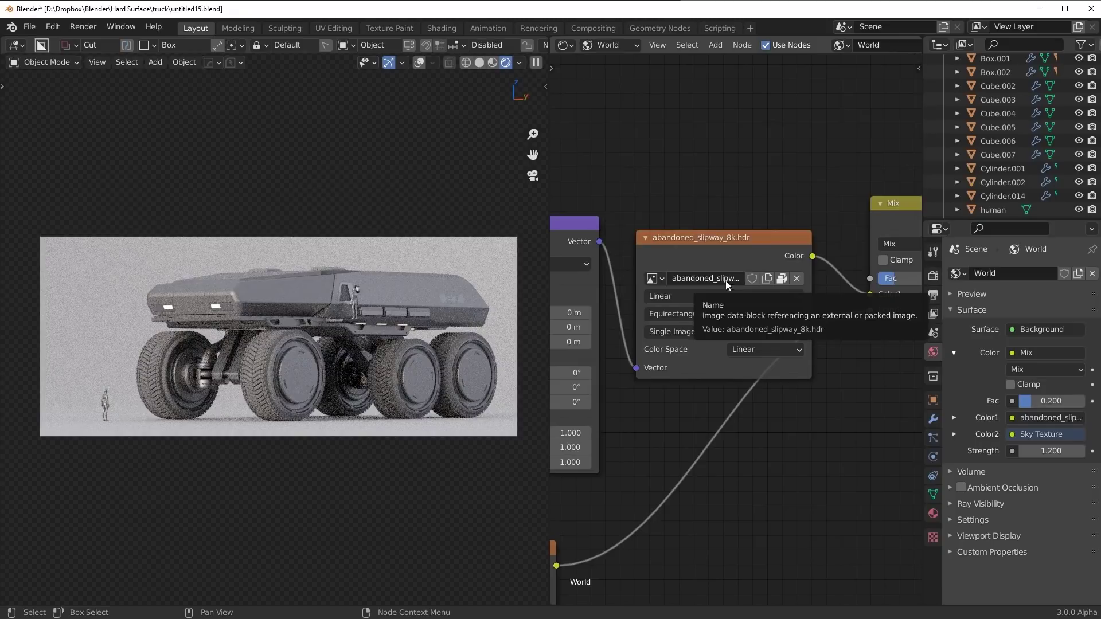
middle_click_drag(725, 280, 645, 291)
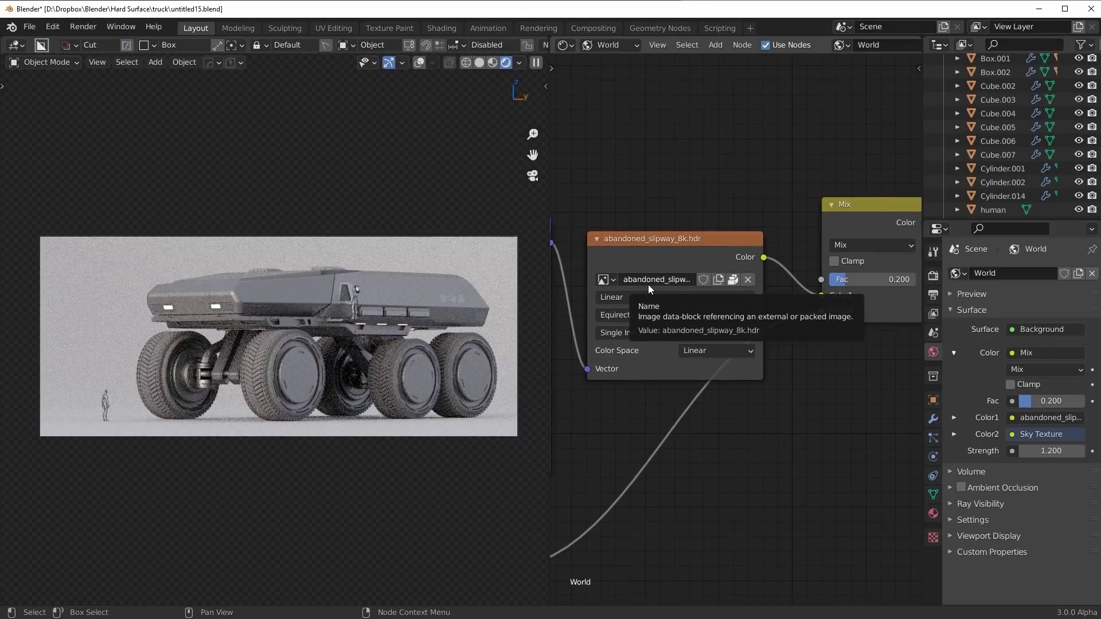
scroll(669, 256, "down", 4)
middle_click_drag(800, 279, 652, 314)
scroll(693, 303, "up", 2)
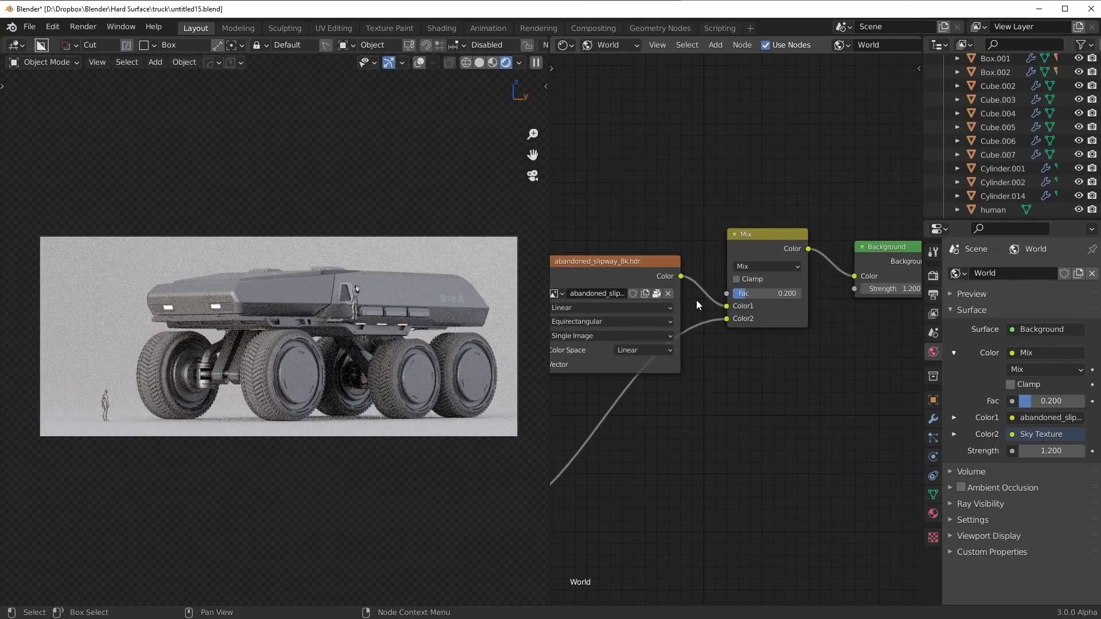
scroll(693, 297, "down", 6)
middle_click_drag(555, 425, 681, 383)
scroll(681, 383, "up", 4)
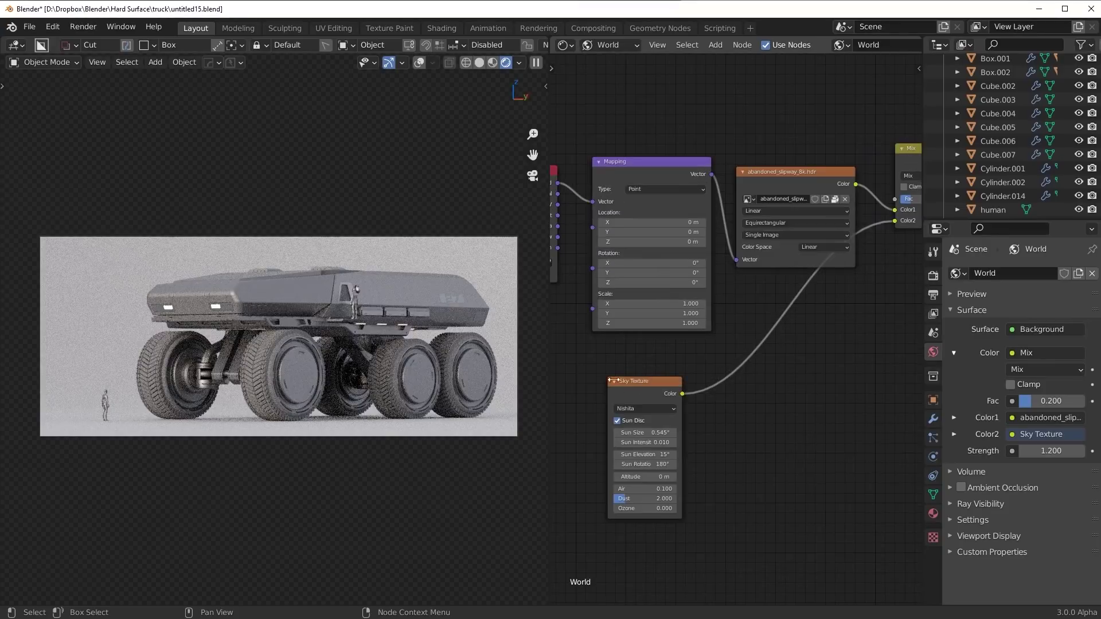
middle_click_drag(780, 298, 595, 358)
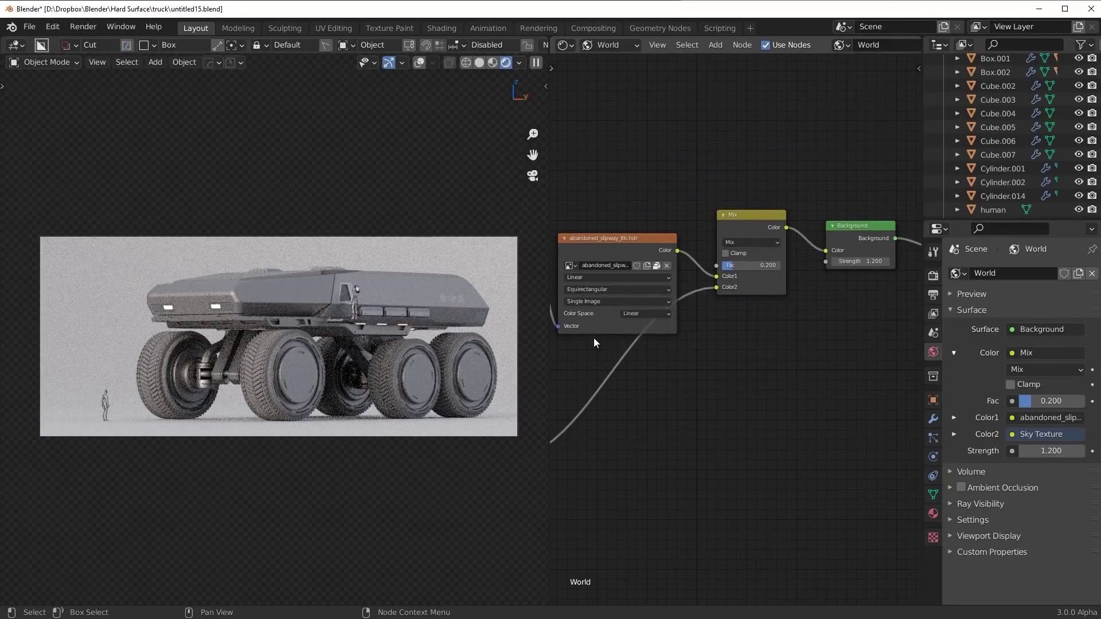
key("Home")
scroll(670, 336, "down", 2)
scroll(668, 338, "up", 4)
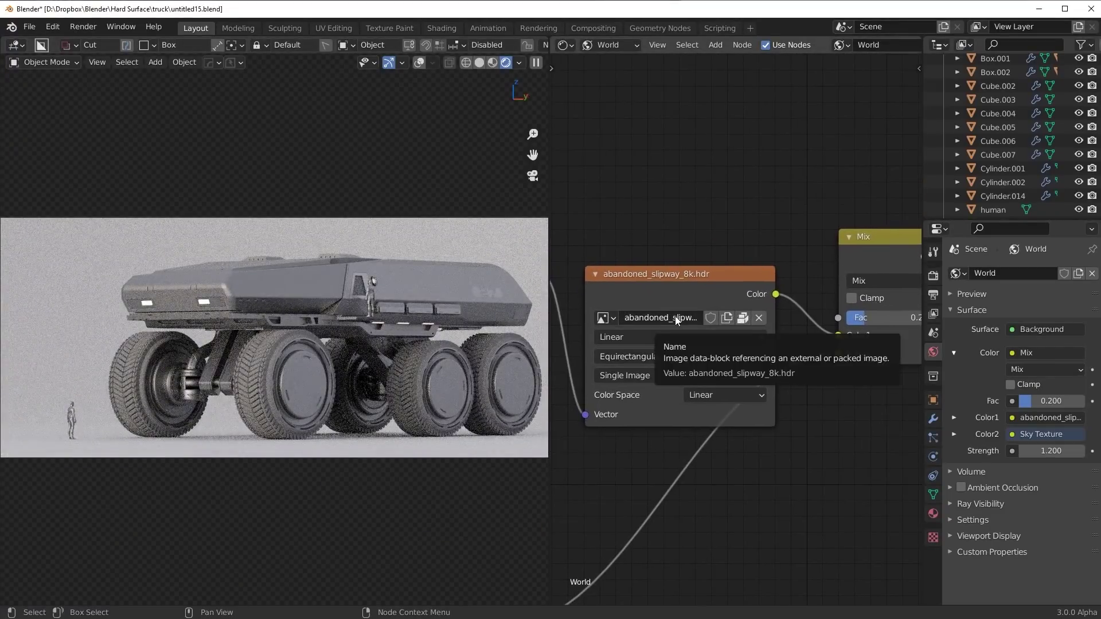
middle_click_drag(696, 311, 675, 202)
scroll(733, 250, "down", 3)
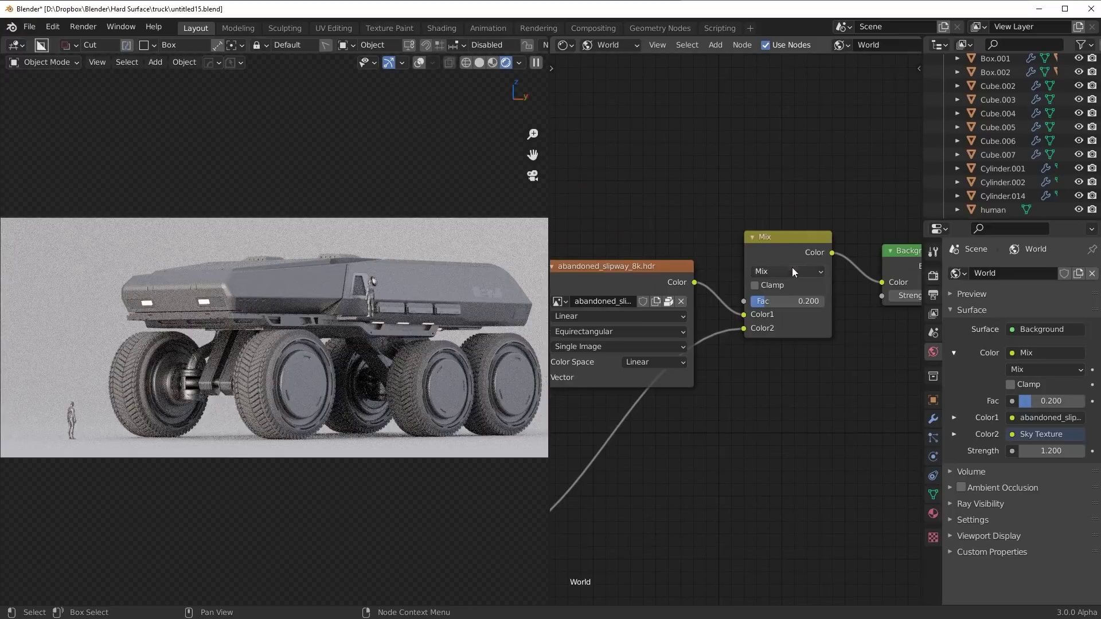
middle_click_drag(797, 314, 819, 299)
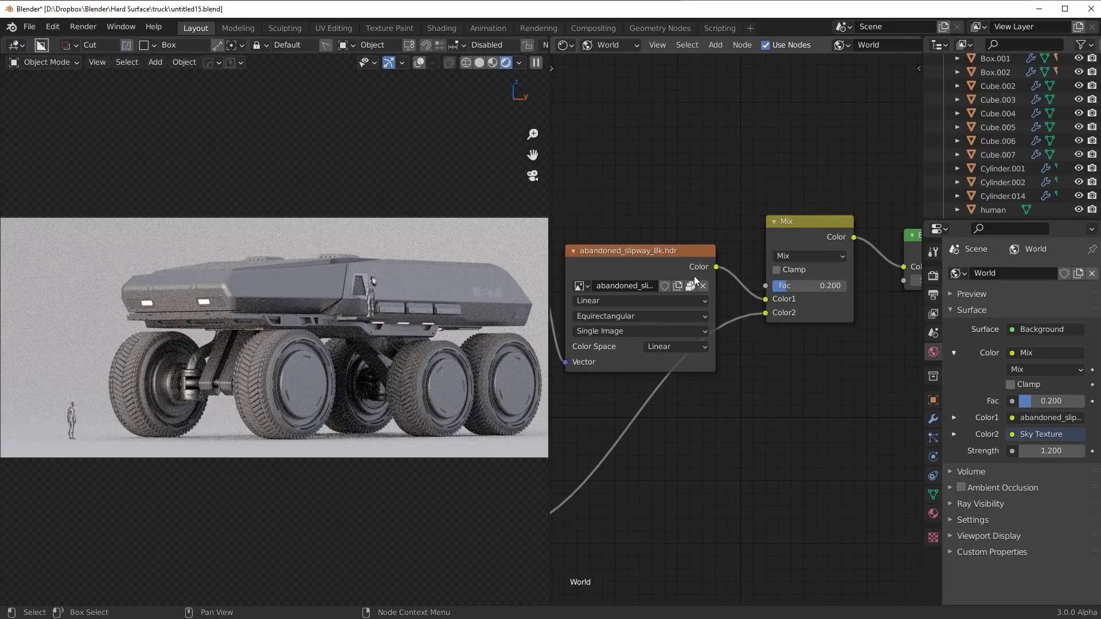
middle_click_drag(654, 453, 817, 350)
middle_click_drag(692, 426, 789, 372)
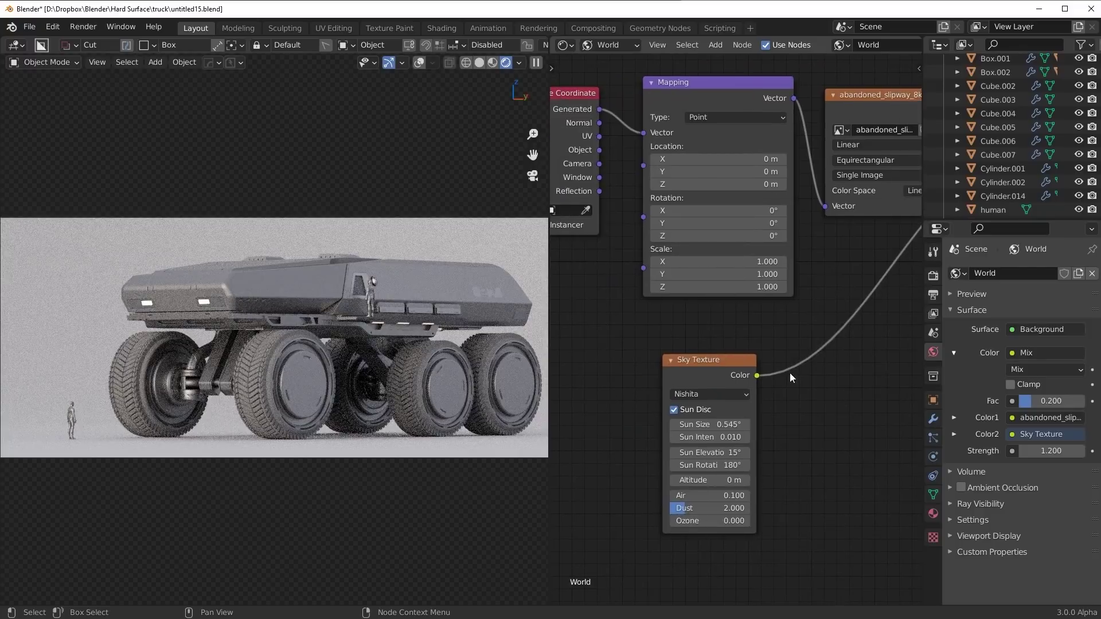
middle_click_drag(895, 280, 684, 429)
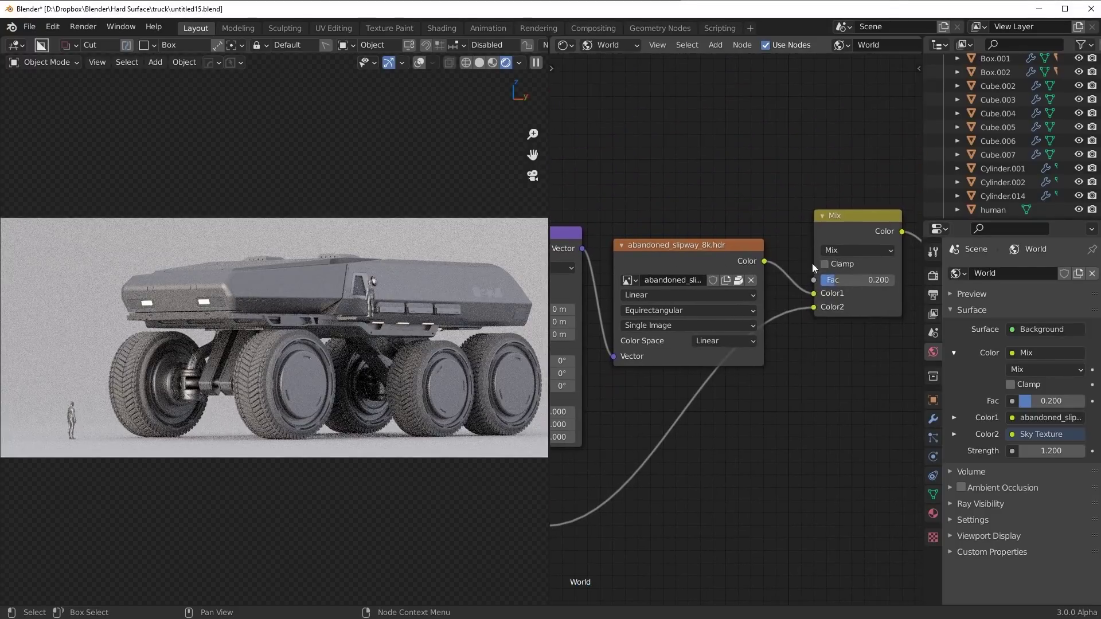
Step: Reset the world Mix node's factor to 0.000 and check the truck's lighting in the rendered view
key("BackSpace")
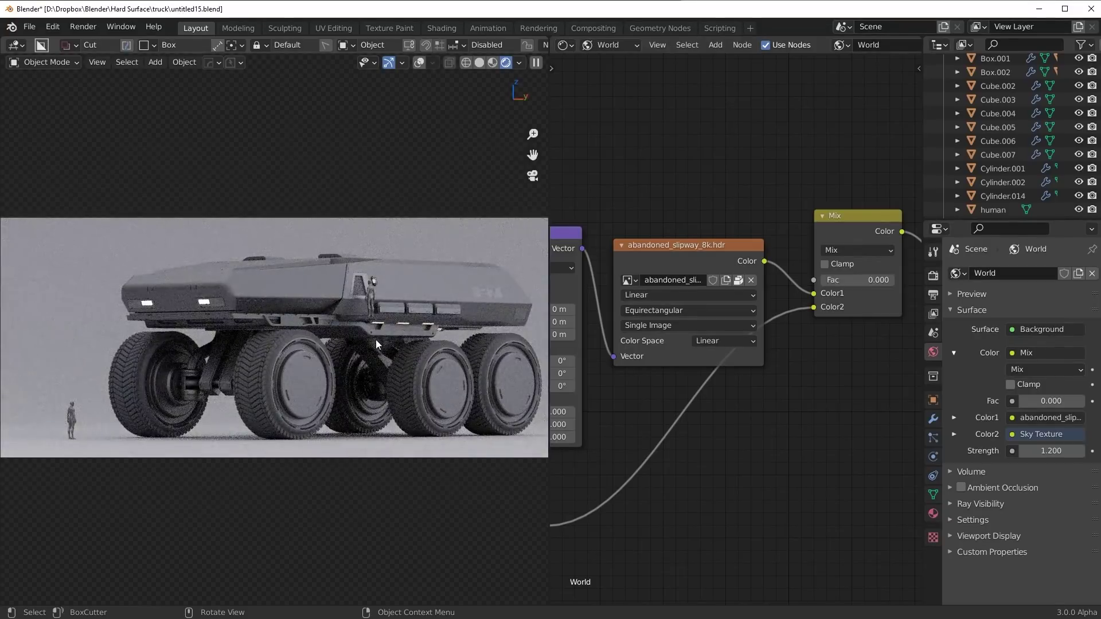
scroll(395, 352, "down", 1)
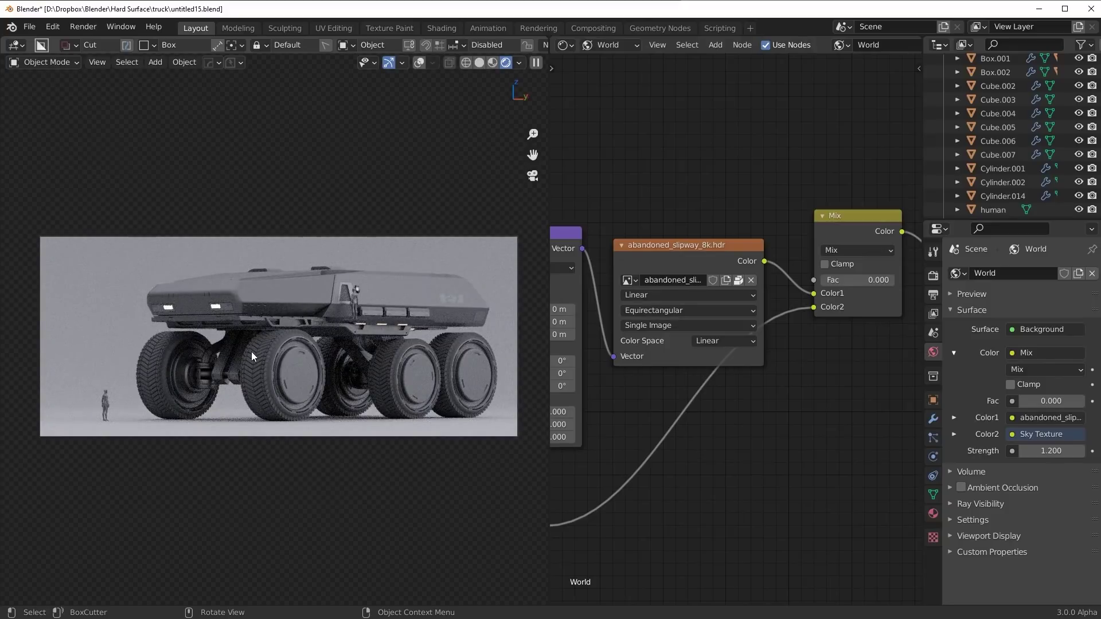
middle_click_drag(732, 393, 817, 306)
middle_click_drag(670, 408, 607, 420)
middle_click_drag(784, 267, 757, 291)
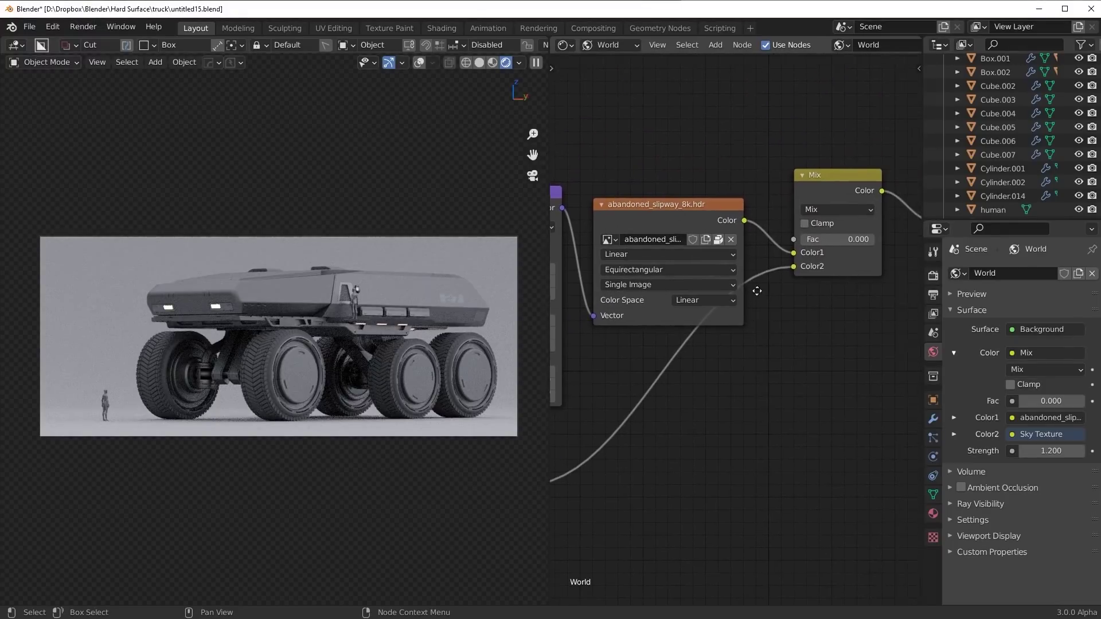
Step: Set the world Mix node's factor to 0.2
left_click(834, 243)
type("0.2")
key("Return")
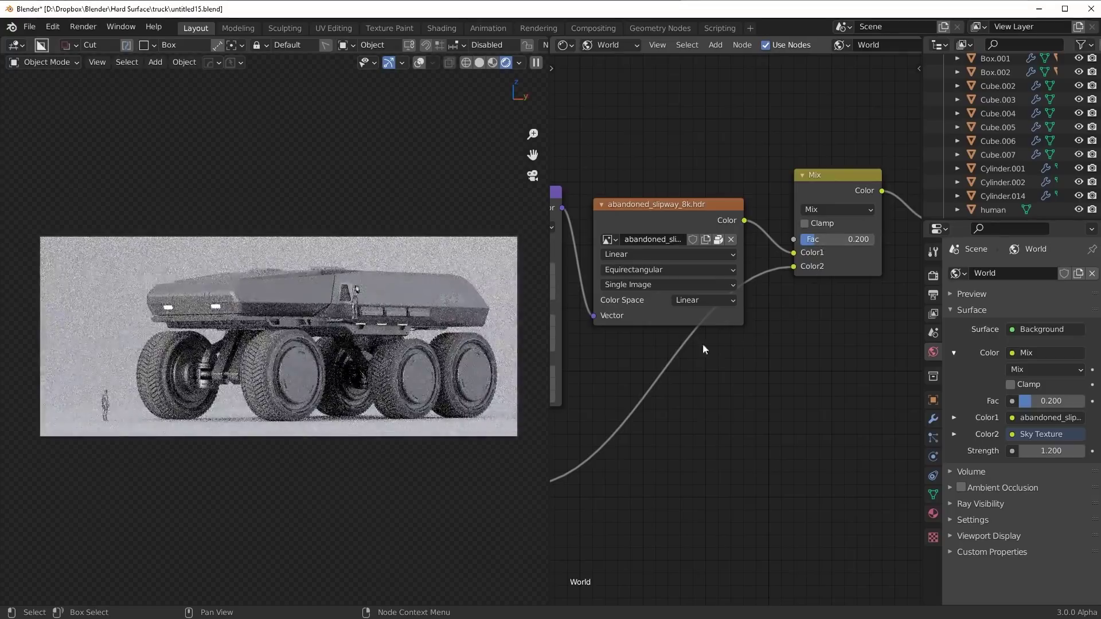
Step: Compare the world Mix node's factor at 1.000 and 0.2, and undo back to 0.000
left_click_drag(831, 242, 916, 241)
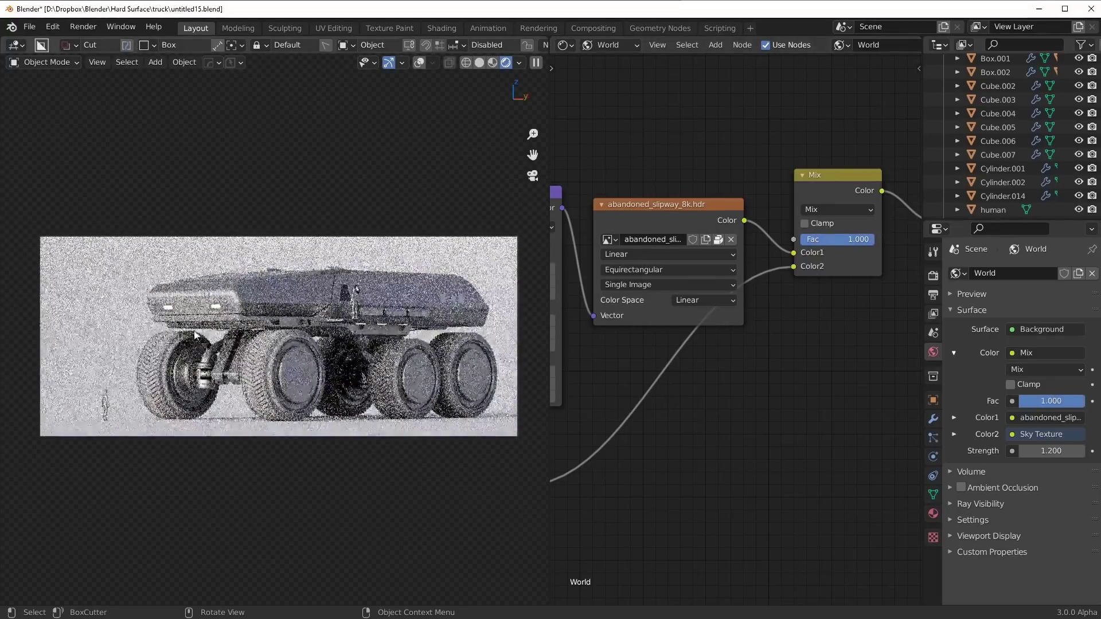
left_click(840, 239)
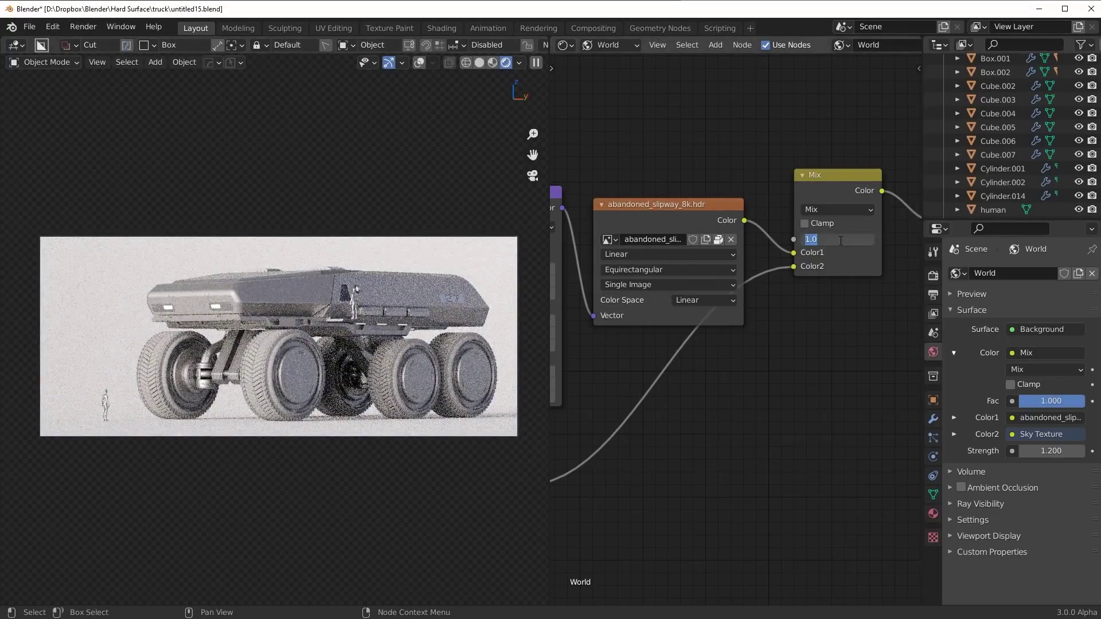
type(".2")
key("Return")
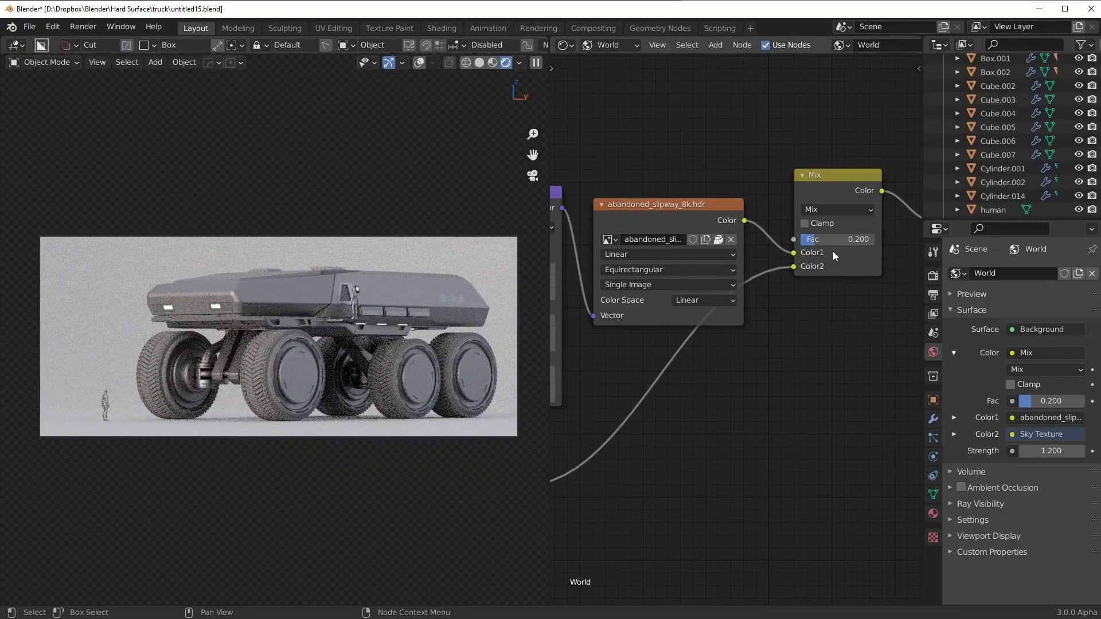
key("ctrl+z")
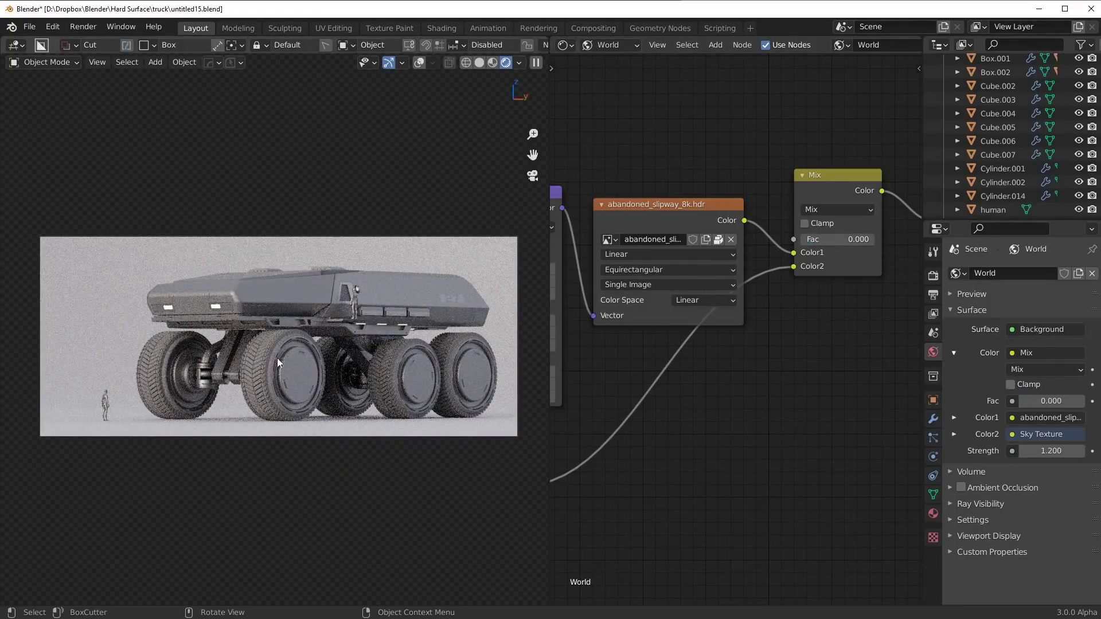
Step: Set the world Mix node's factor to 0.2
left_click(825, 240)
type(".2")
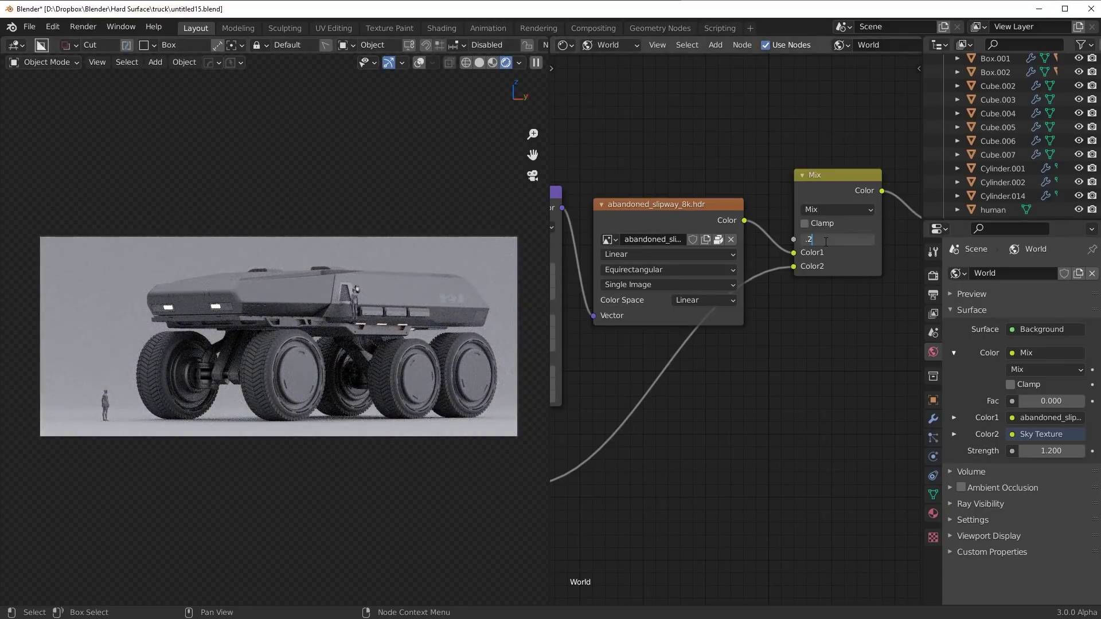
key("Return")
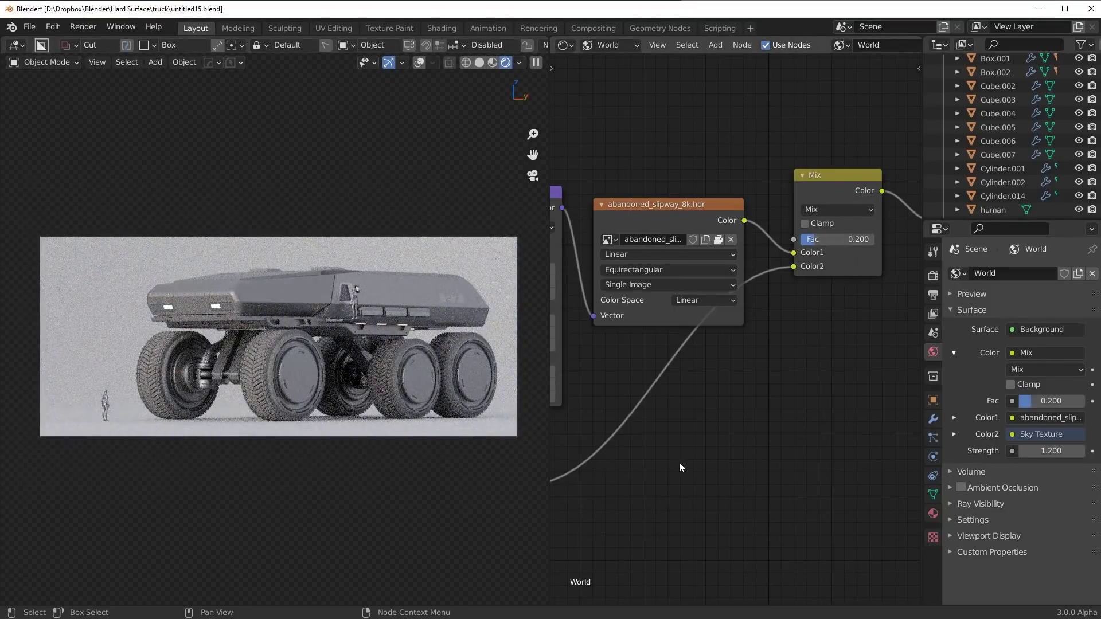
Step: Try the Sky Texture node's Sun Rotation at 0° to compare the truck's lighting, and set it back to 180°
middle_click_drag(600, 495, 773, 305)
scroll(717, 390, "up", 7)
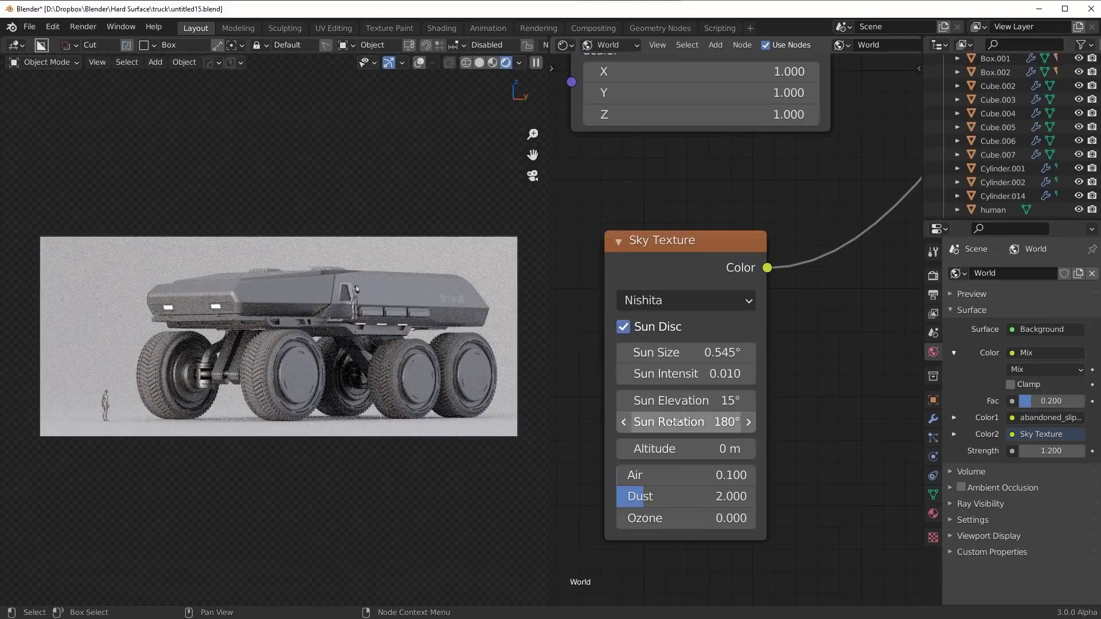
left_click(676, 422)
key("Return")
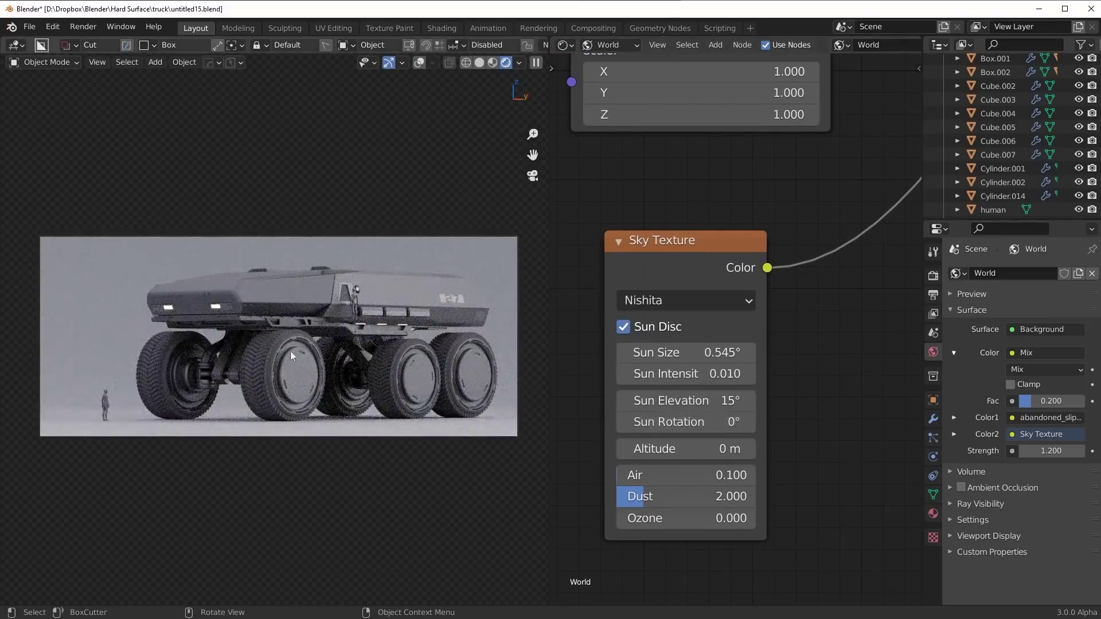
left_click(679, 423)
type("180")
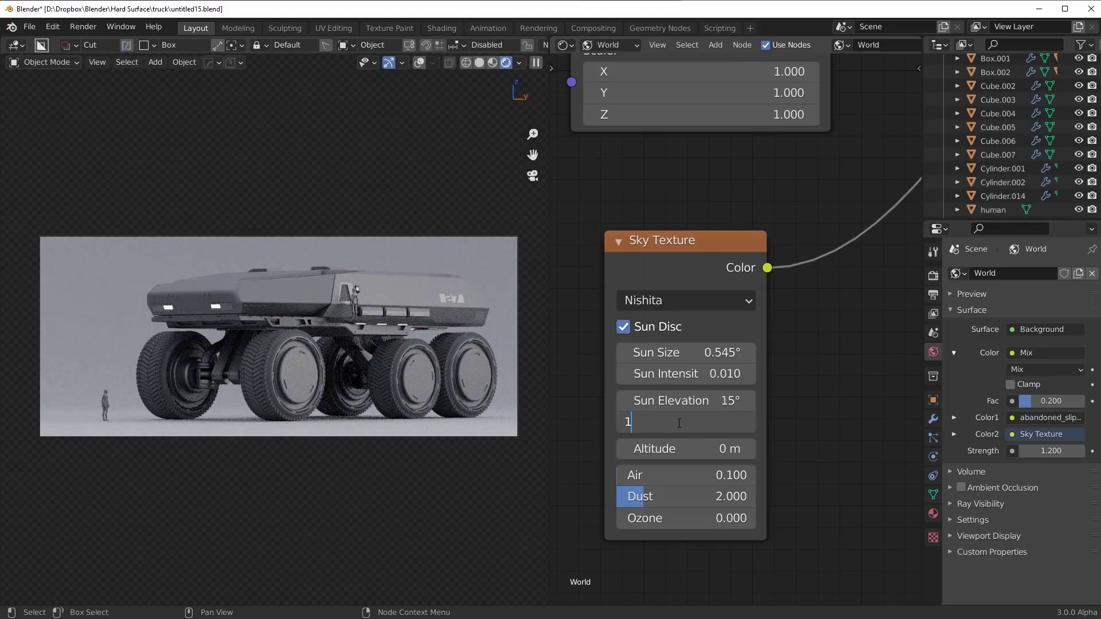
key("Return")
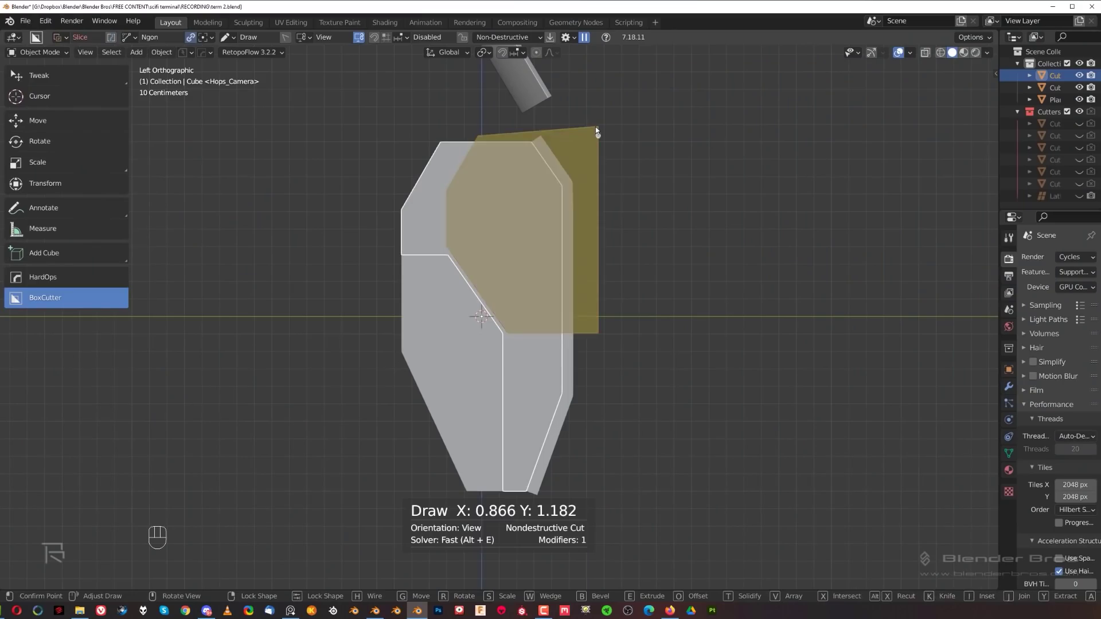
Step: Select the camera in front of the sci-fi terminal and its curved backdrop
scroll(442, 361, "up", 2)
scroll(442, 361, "up", 2)
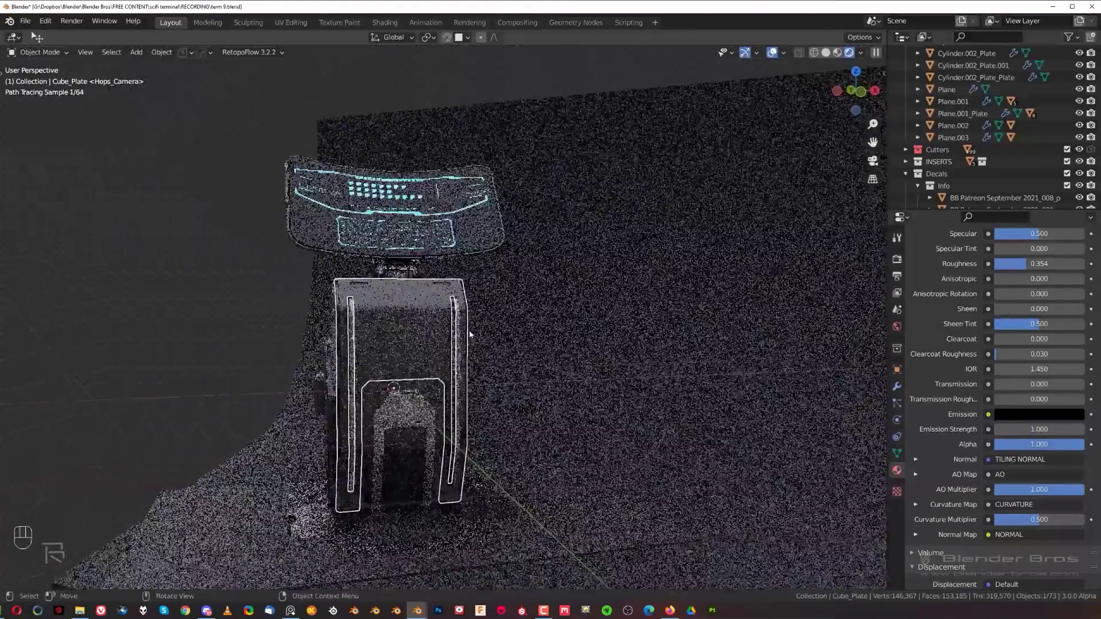
scroll(469, 334, "down", 4)
left_click(173, 338)
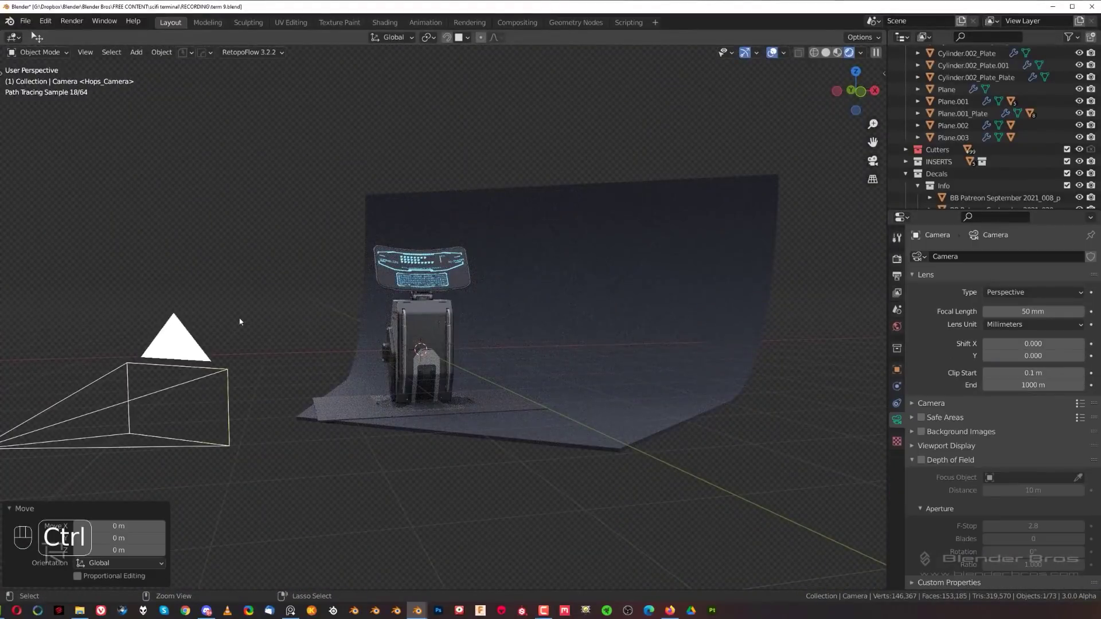